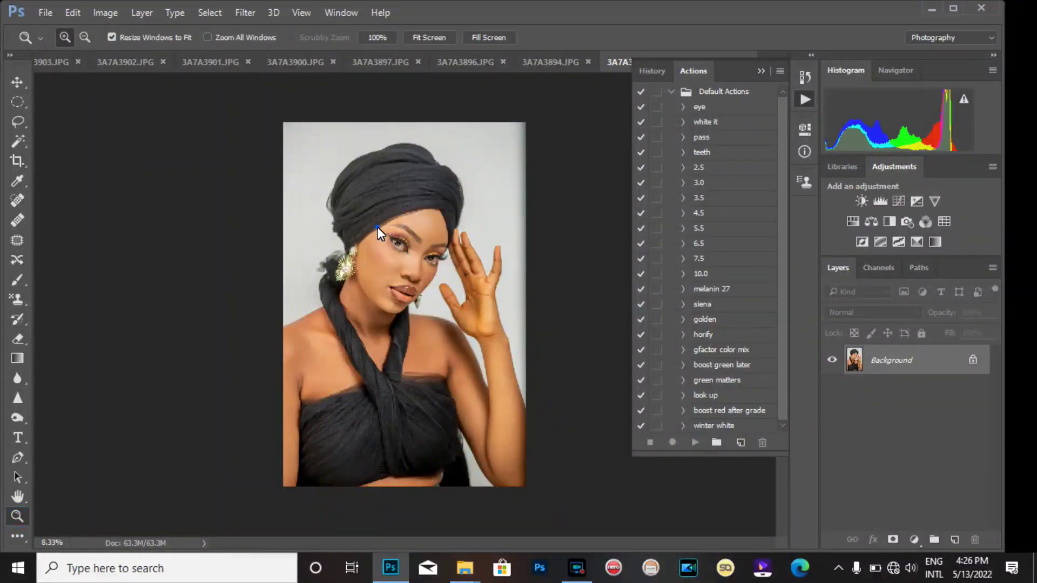
# Remove the small blemishes on the earring-side cheek and the forehead with the content-aware Spot Healing Brush at size 40
pyautogui.click(424, 299)
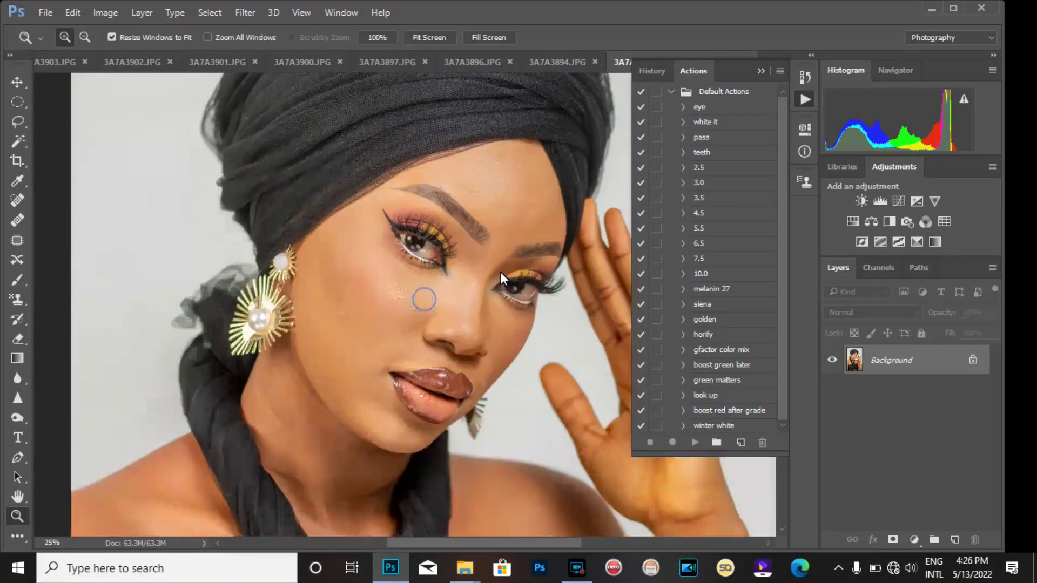
pyautogui.click(527, 177)
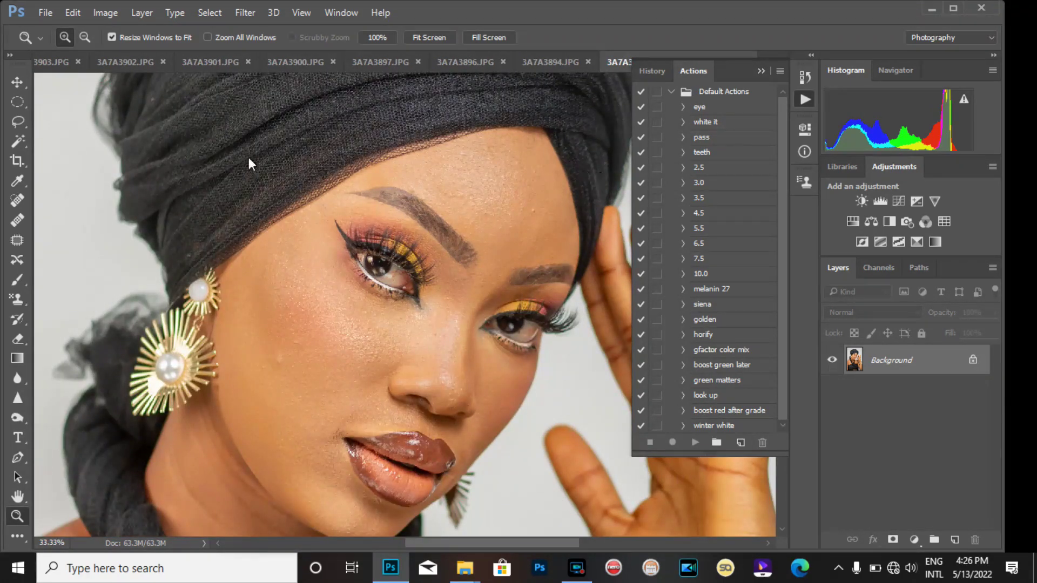
pyautogui.click(19, 221)
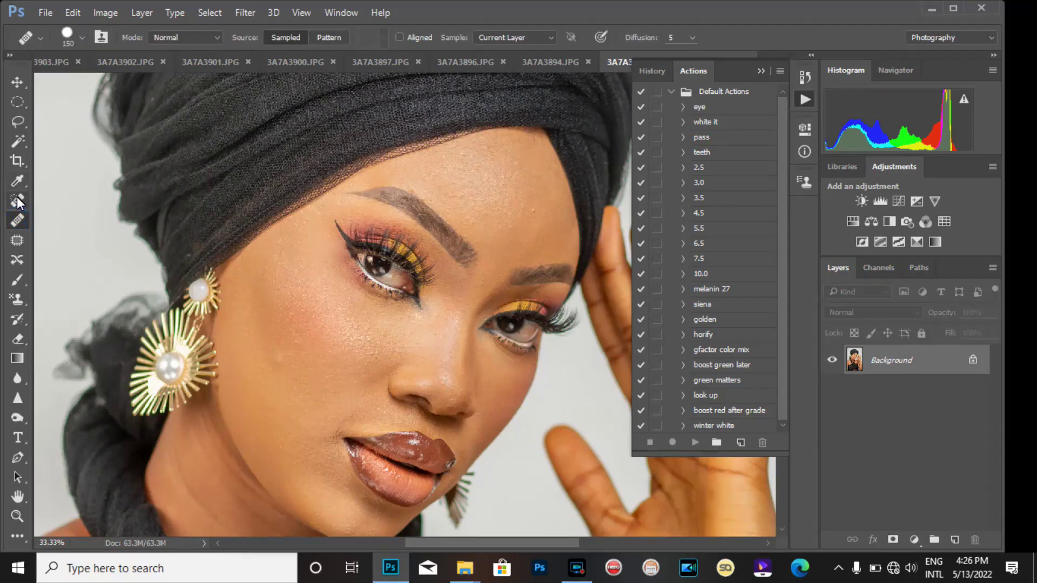
pyautogui.click(17, 201)
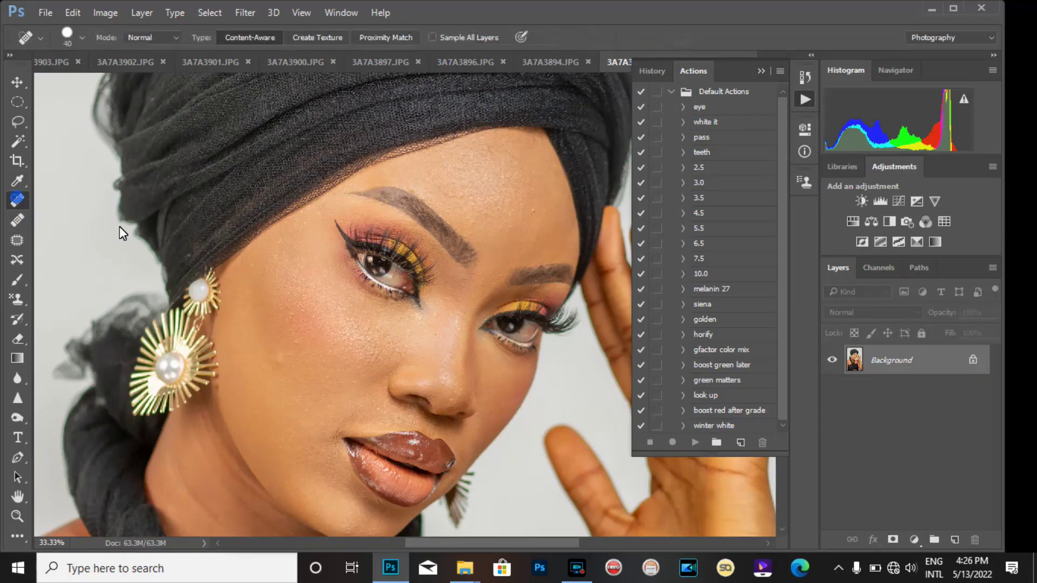
pyautogui.click(279, 355)
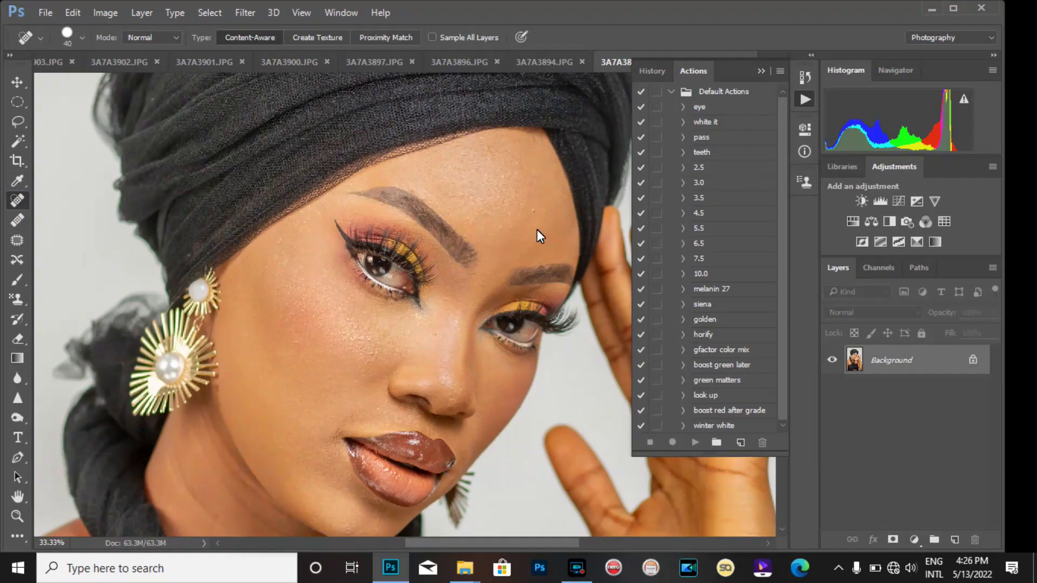
pyautogui.click(533, 212)
# Run the recorded action 7.5 from the Default Actions set on the portrait
pyautogui.click(761, 71)
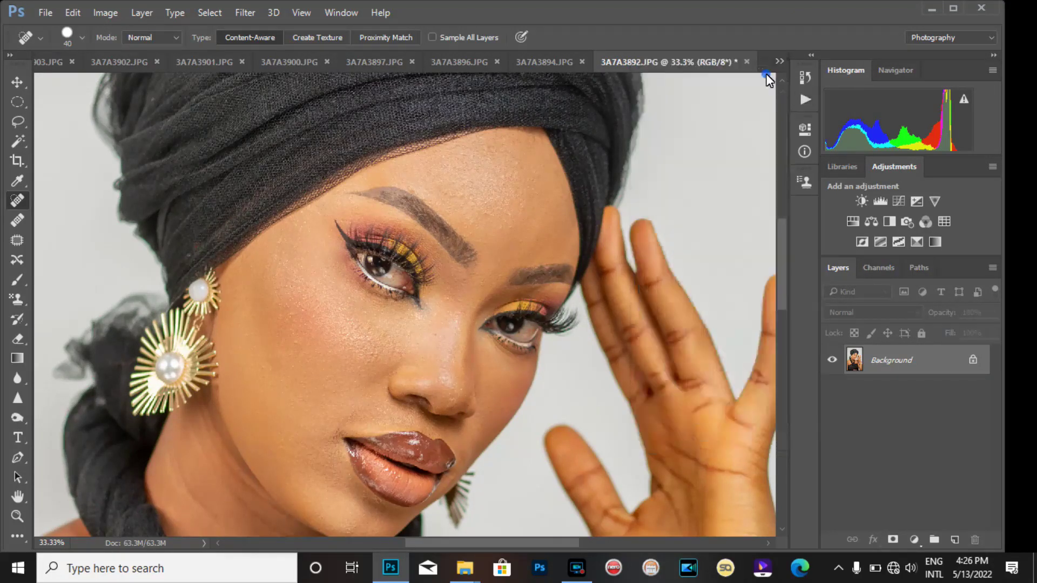
pyautogui.moveTo(785, 250)
pyautogui.mouseDown()
pyautogui.moveTo(782, 317)
pyautogui.moveTo(770, 244)
pyautogui.mouseUp()
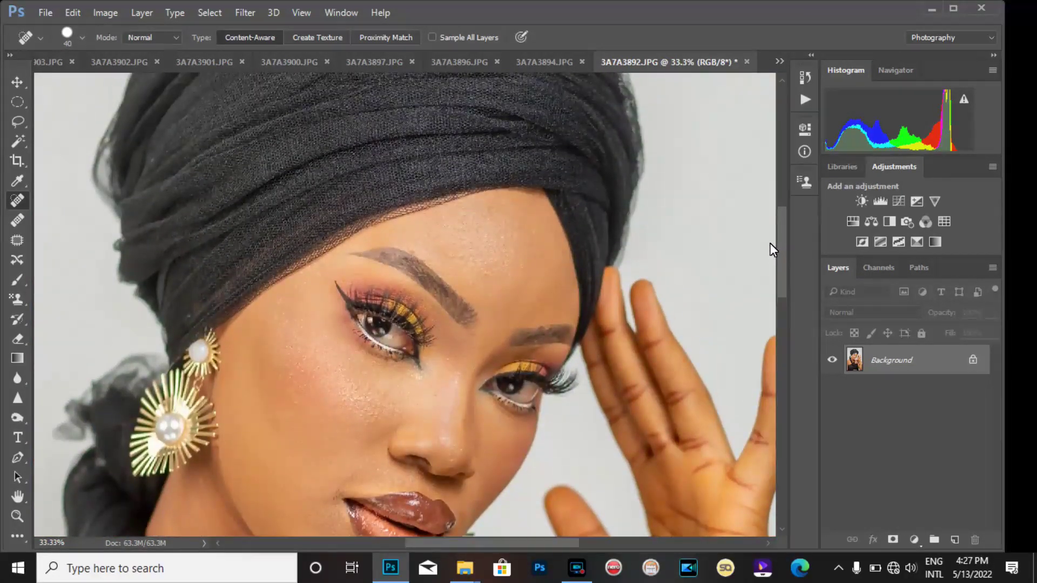
pyautogui.click(804, 100)
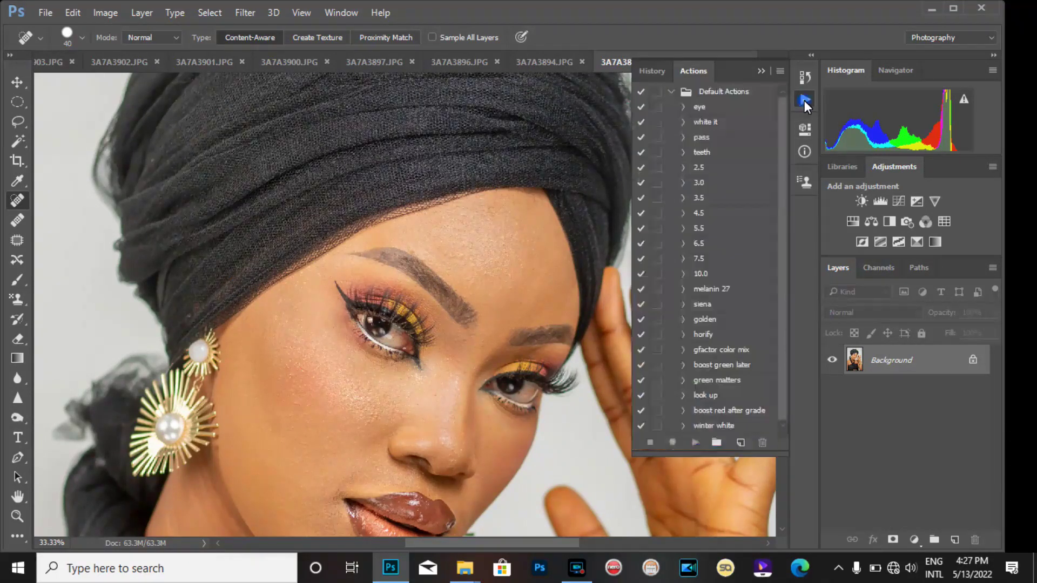
pyautogui.click(700, 260)
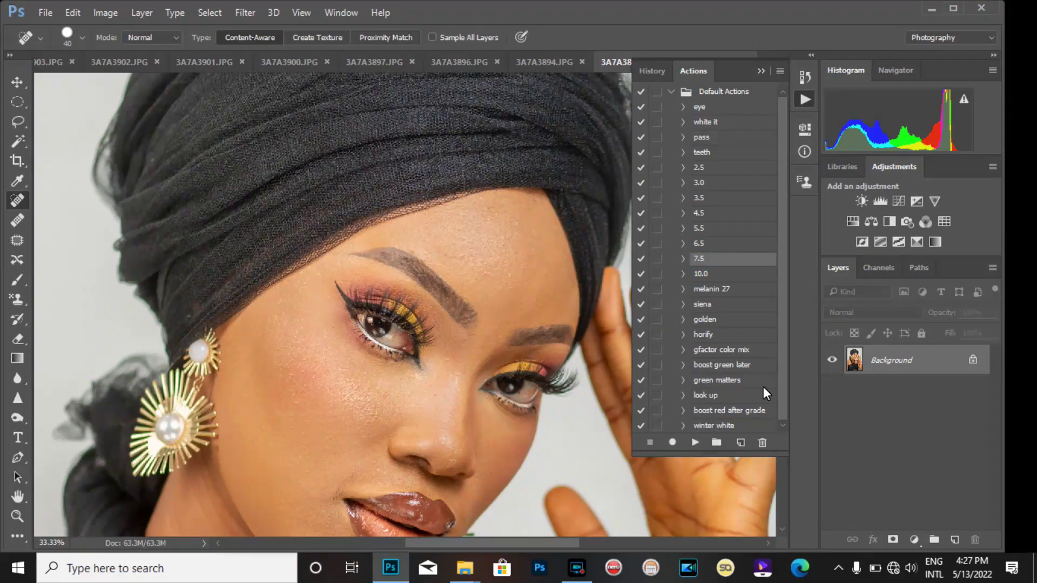
pyautogui.click(694, 444)
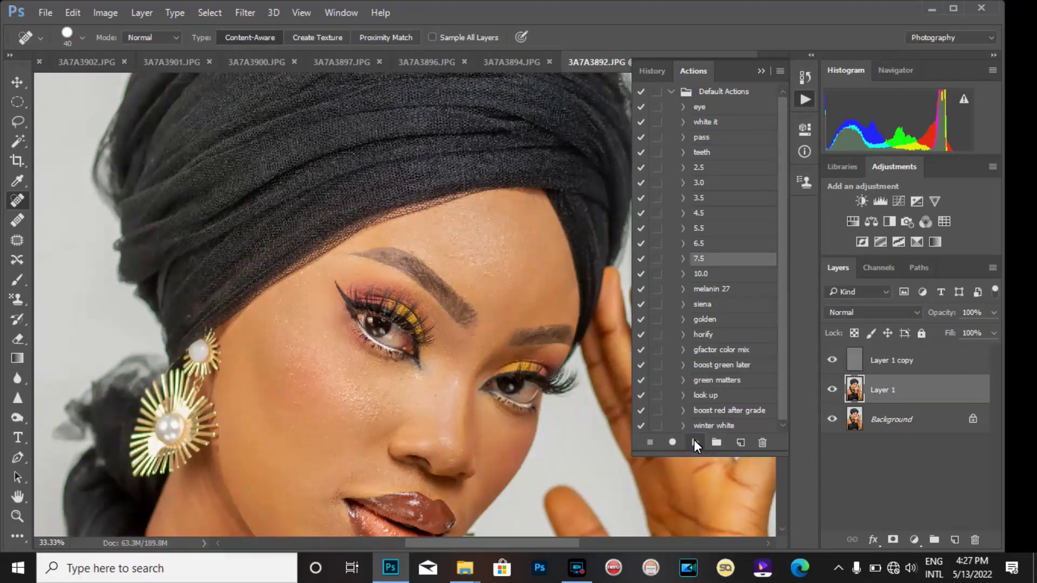
# Try to isolate the forehead skin on Layer 1 with an 8 px feathered Lasso selection and drop the selection
pyautogui.click(20, 125)
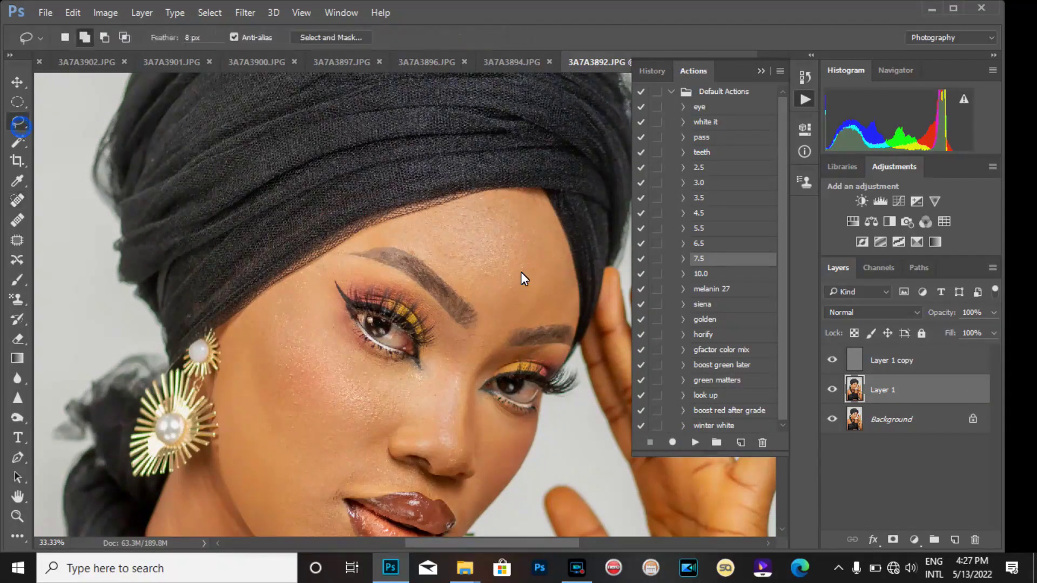
pyautogui.moveTo(569, 318); pyautogui.dragTo(483, 312)
pyautogui.moveTo(416, 234); pyautogui.dragTo(495, 218)
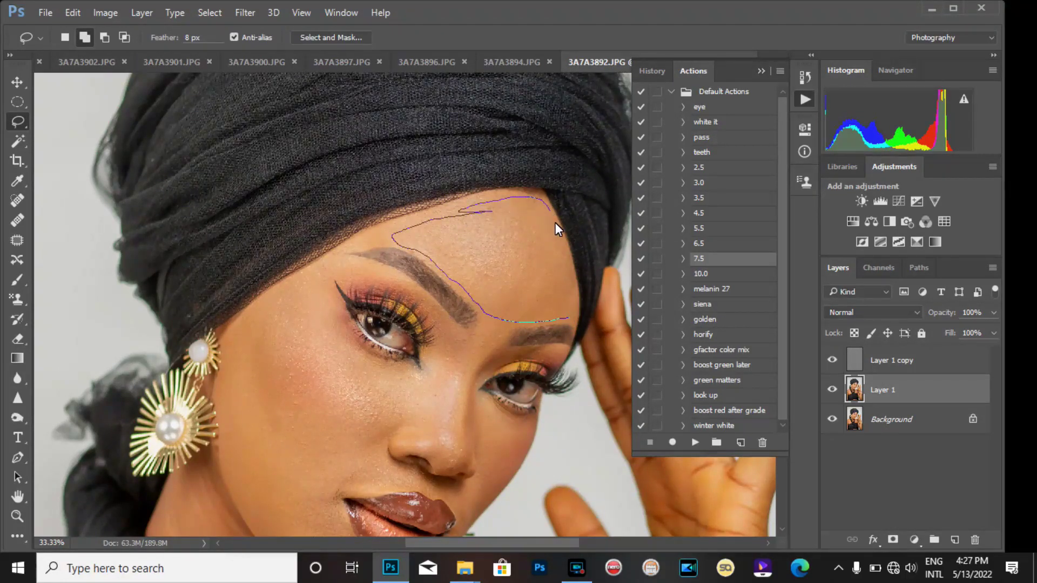
pyautogui.moveTo(564, 259); pyautogui.dragTo(576, 305)
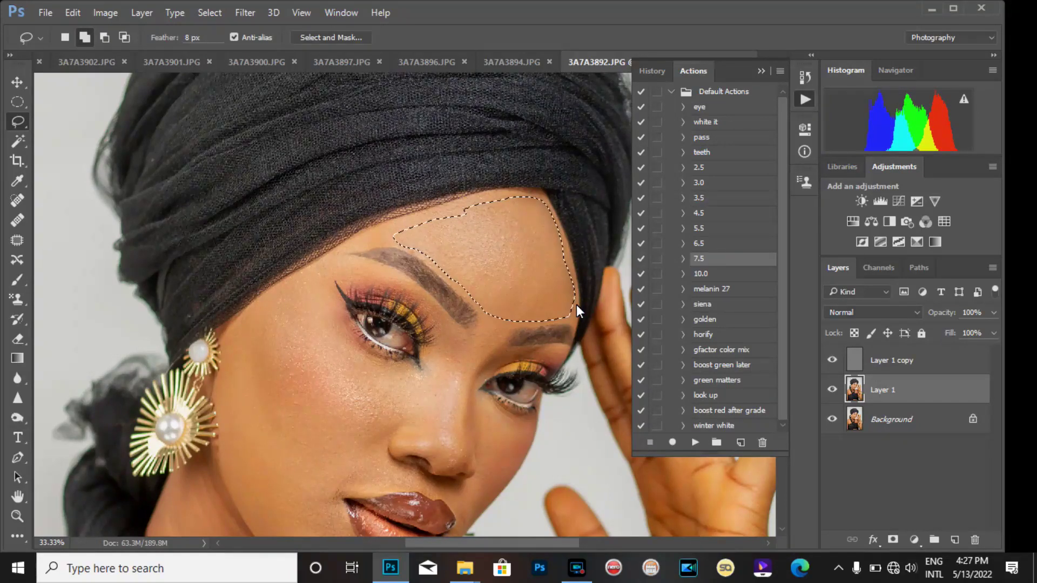
pyautogui.hotkey('ctrl', 'd')
pyautogui.hotkey('ctrl', 'z')
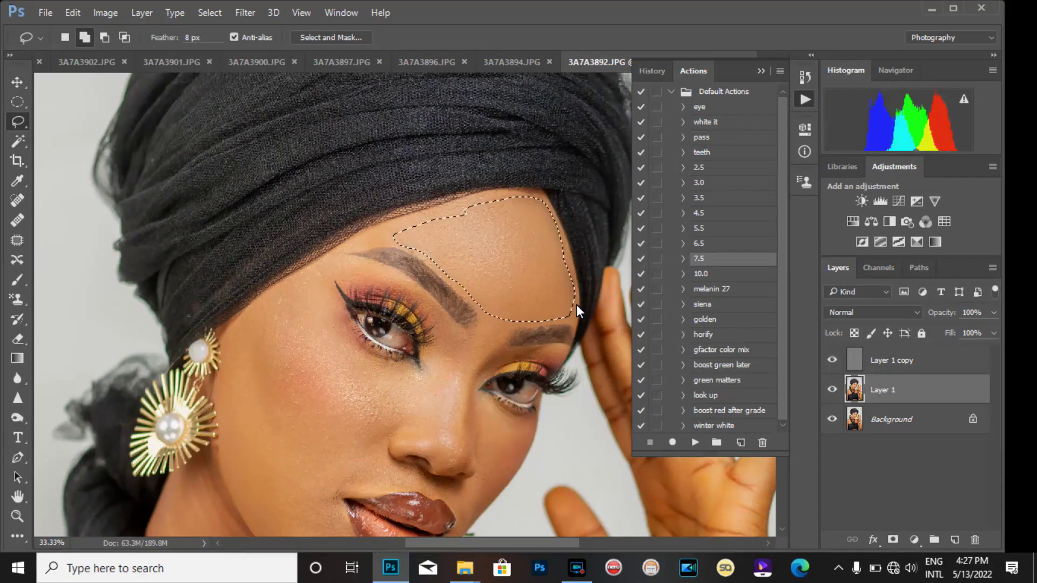
pyautogui.hotkey('ctrl', 'd')
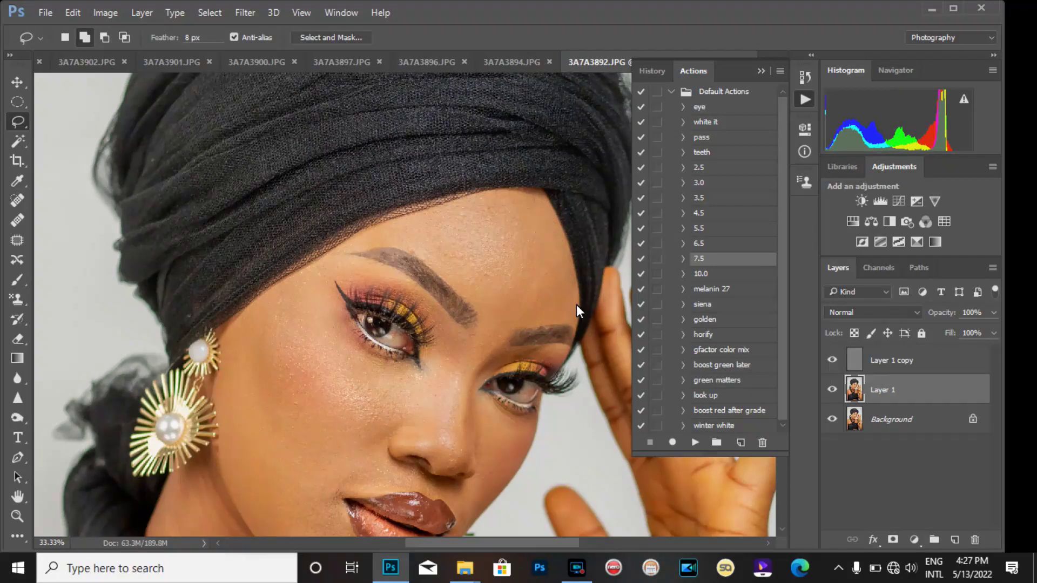
# Set the Lasso feather to 15 px, then outline and smooth the forehead skin between headwrap and eyebrows, and deselect
pyautogui.click(202, 37)
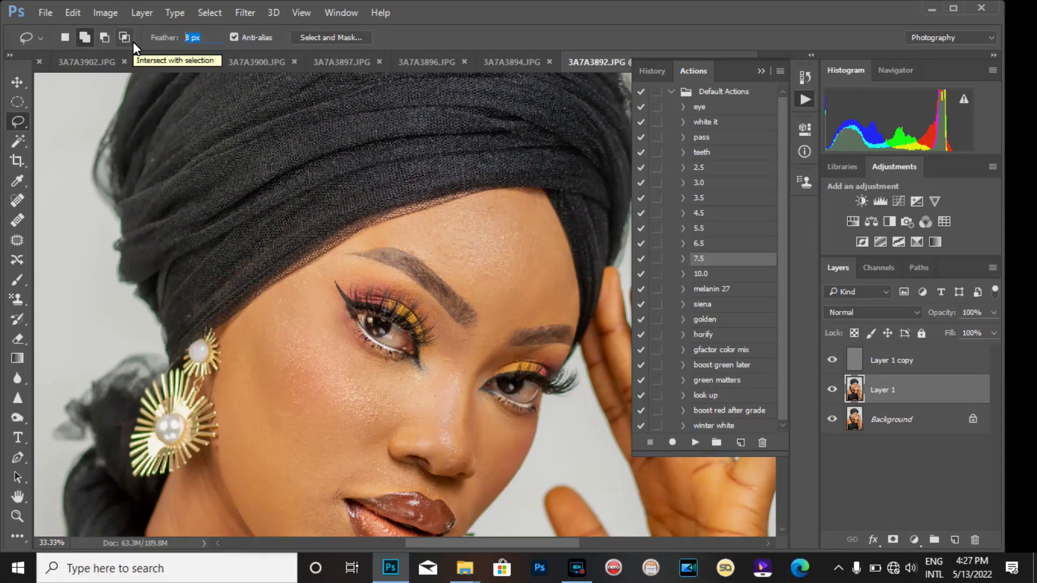
pyautogui.write('154')
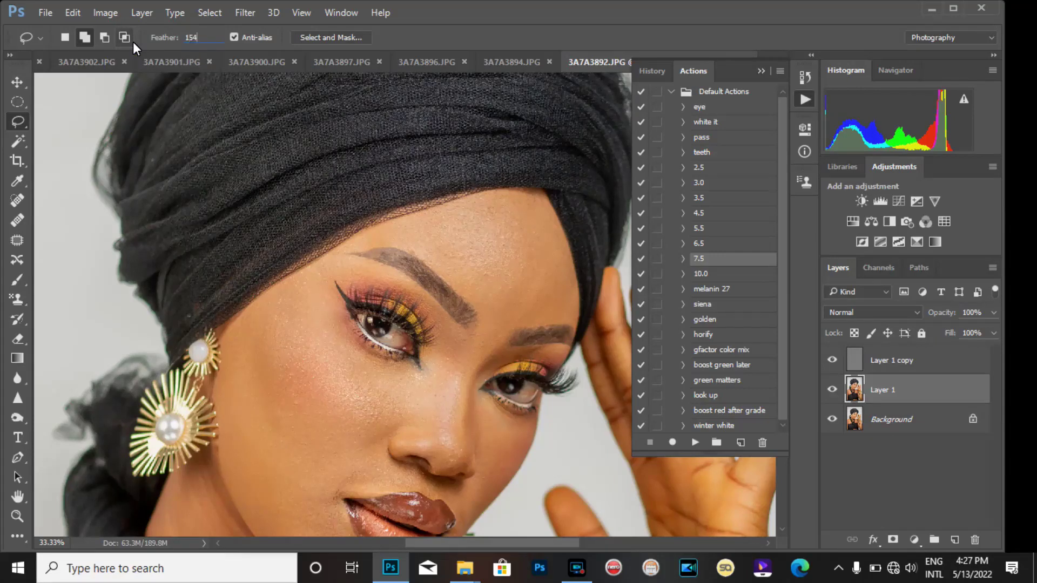
pyautogui.press('BackSpace')
pyautogui.press('Return')
pyautogui.moveTo(576, 320)
pyautogui.mouseDown()
pyautogui.moveTo(509, 325)
pyautogui.moveTo(480, 306)
pyautogui.mouseUp()
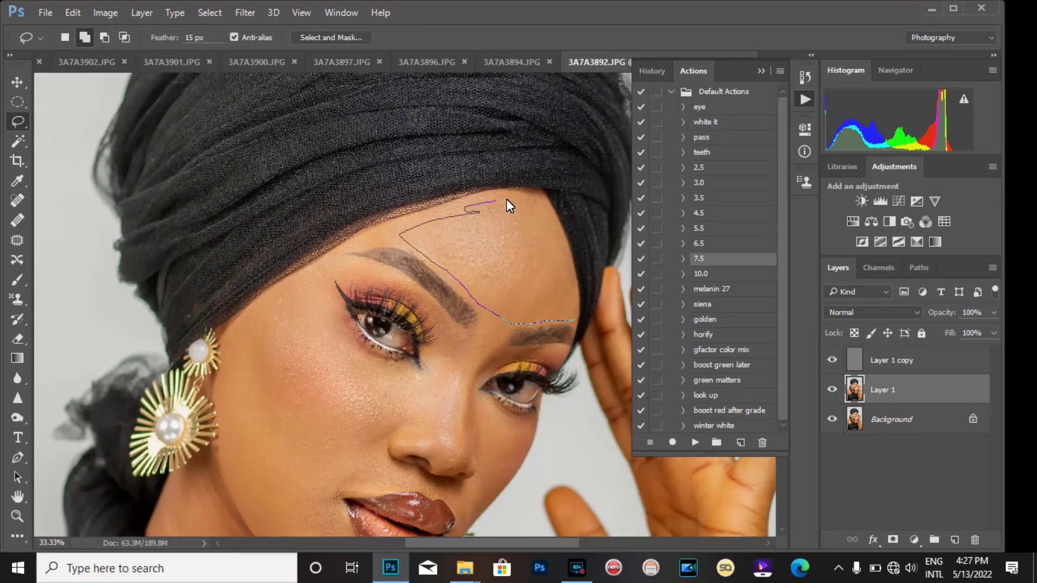
pyautogui.moveTo(572, 283); pyautogui.dragTo(571, 282)
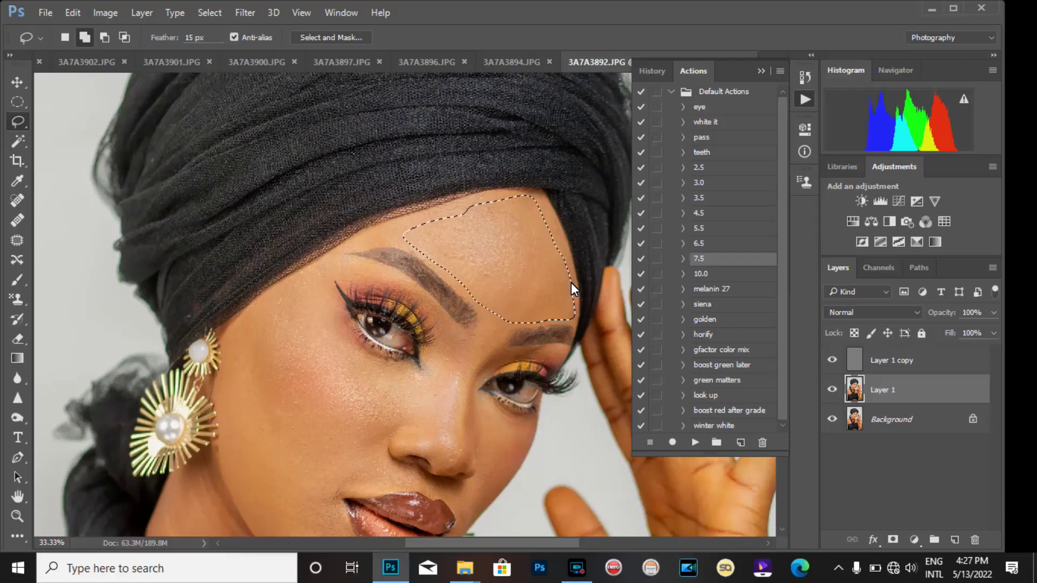
pyautogui.hotkey('ctrl', 'd')
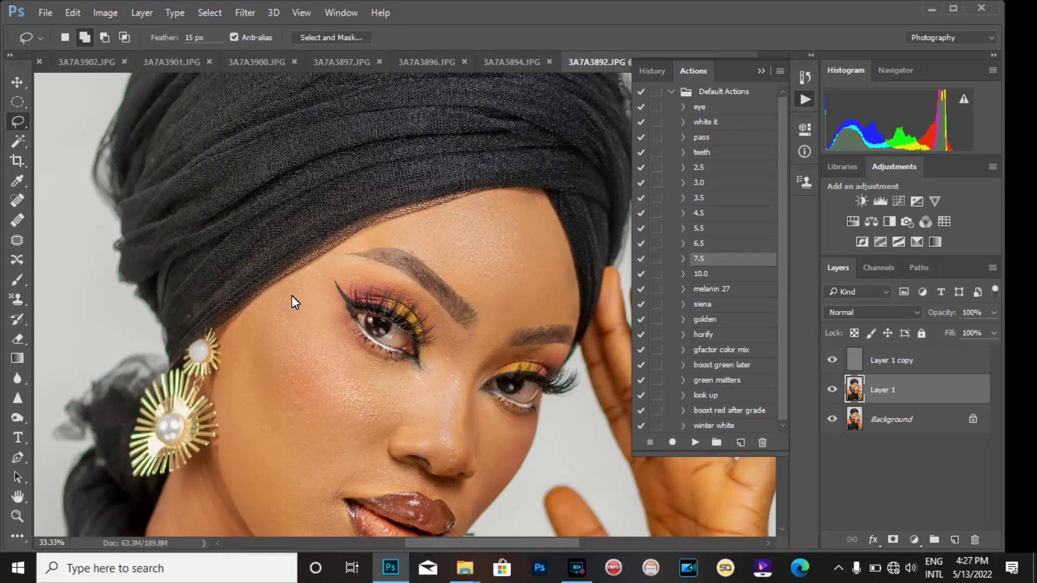
# Outline and smooth the earring-side temple and cheek, then the nose, with feathered Lasso selections on Layer 1
pyautogui.moveTo(281, 293)
pyautogui.mouseDown()
pyautogui.moveTo(410, 381)
pyautogui.moveTo(392, 428)
pyautogui.mouseUp()
pyautogui.moveTo(239, 335); pyautogui.dragTo(267, 306)
pyautogui.moveTo(443, 333)
pyautogui.mouseDown()
pyautogui.moveTo(429, 441)
pyautogui.moveTo(452, 434)
pyautogui.mouseUp()
pyautogui.moveTo(456, 344); pyautogui.dragTo(456, 345)
pyautogui.click(456, 345)
# Outline and smooth the jaw, lower cheek and chin skin around the mouth with the Lasso, and deselect
pyautogui.click(761, 70)
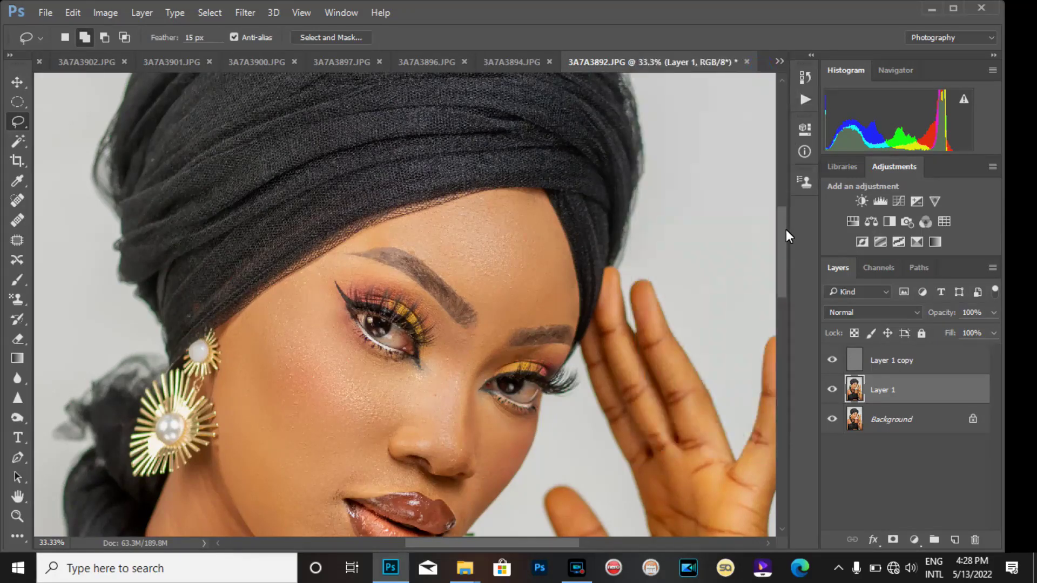
pyautogui.moveTo(786, 229); pyautogui.dragTo(788, 278)
pyautogui.moveTo(298, 252); pyautogui.dragTo(244, 185)
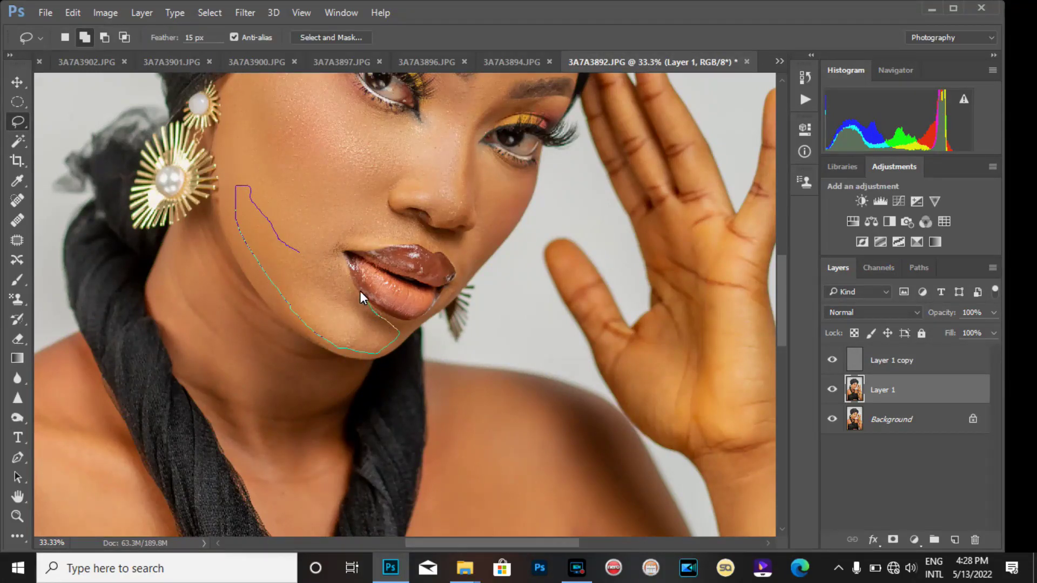
pyautogui.moveTo(344, 266); pyautogui.dragTo(343, 256)
pyautogui.hotkey('ctrl', 'd')
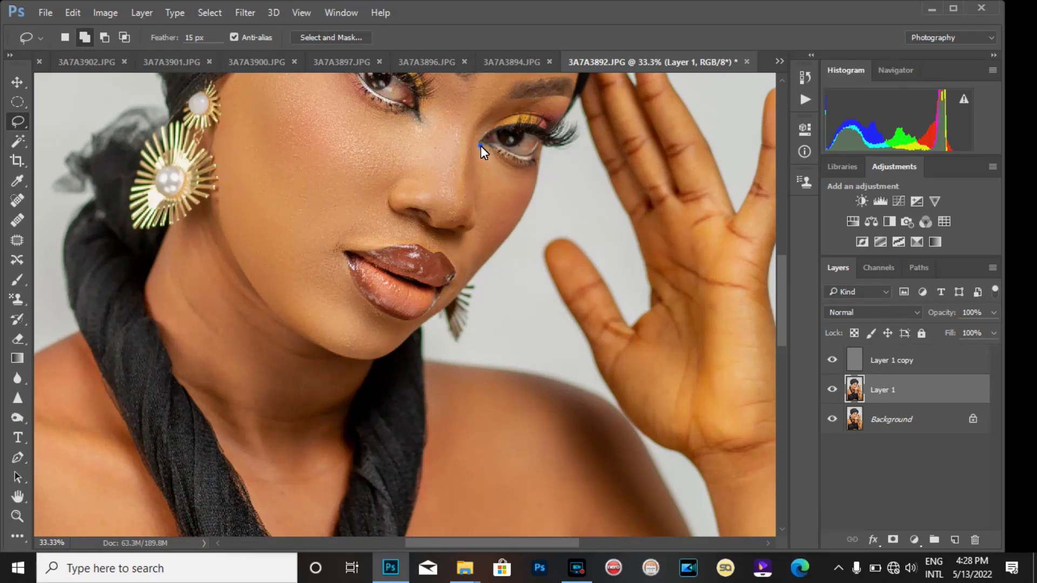
# Outline and smooth the cheek under the eye nearest the raised hand with the Lasso, and deselect
pyautogui.moveTo(513, 165)
pyautogui.mouseDown()
pyautogui.moveTo(532, 173)
pyautogui.moveTo(525, 204)
pyautogui.mouseUp()
pyautogui.moveTo(477, 201); pyautogui.dragTo(478, 186)
pyautogui.hotkey('ctrl', 'd')
# Outline and smooth the neck skin from the jawline down to the crossing of the scarf, and deselect
pyautogui.hotkey('ctrl', '-')
pyautogui.hotkey('ctrl', '-')
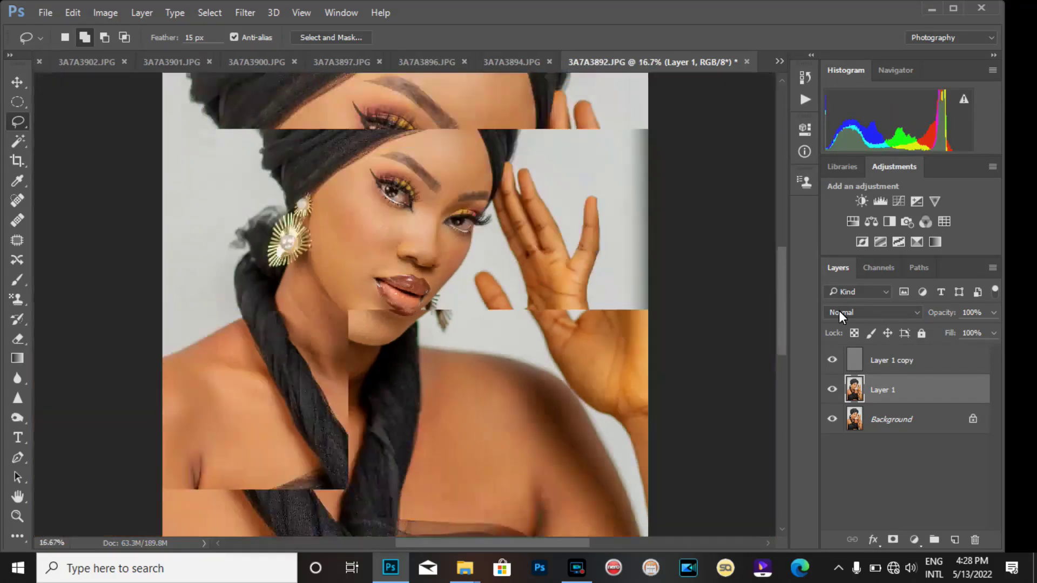
pyautogui.hotkey('ctrl', '+')
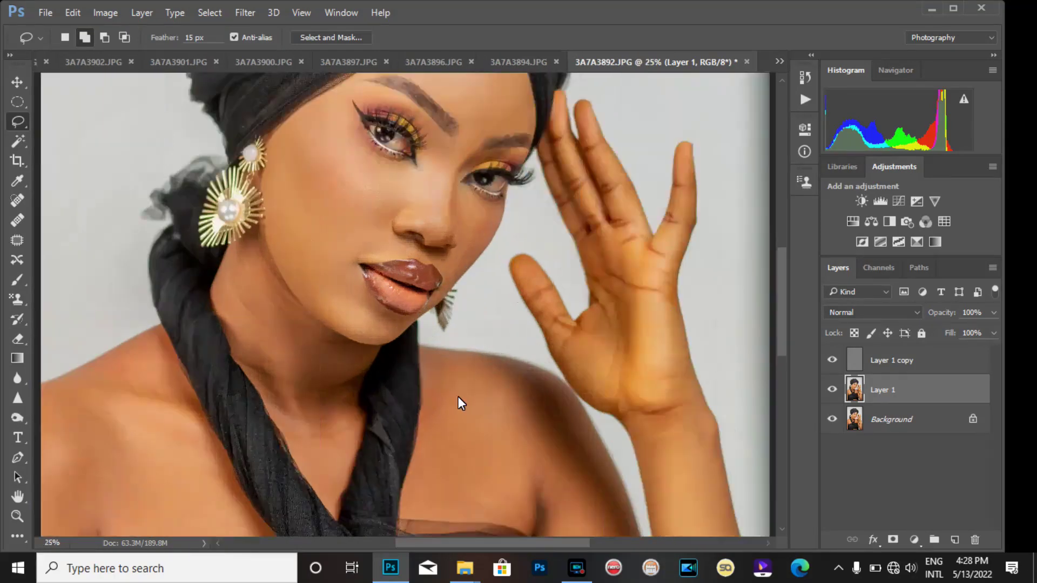
pyautogui.moveTo(363, 348); pyautogui.dragTo(301, 309)
pyautogui.moveTo(352, 397); pyautogui.dragTo(360, 360)
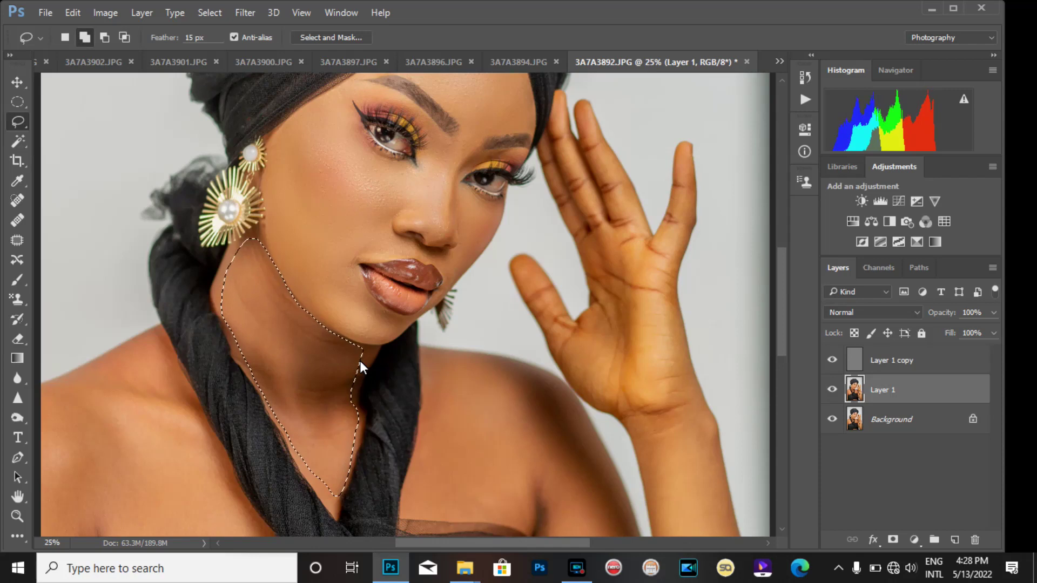
pyautogui.hotkey('ctrl', 'd')
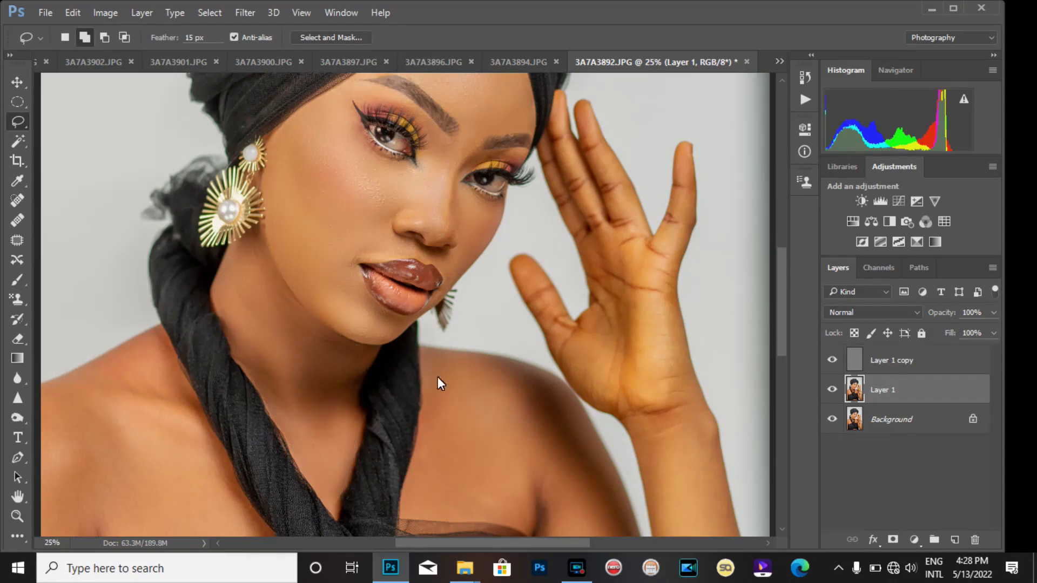
# Outline and smooth the chest and shoulder skin on the raised-hand side with the Lasso, and deselect
pyautogui.moveTo(783, 264); pyautogui.dragTo(785, 290)
pyautogui.moveTo(426, 285); pyautogui.dragTo(423, 388)
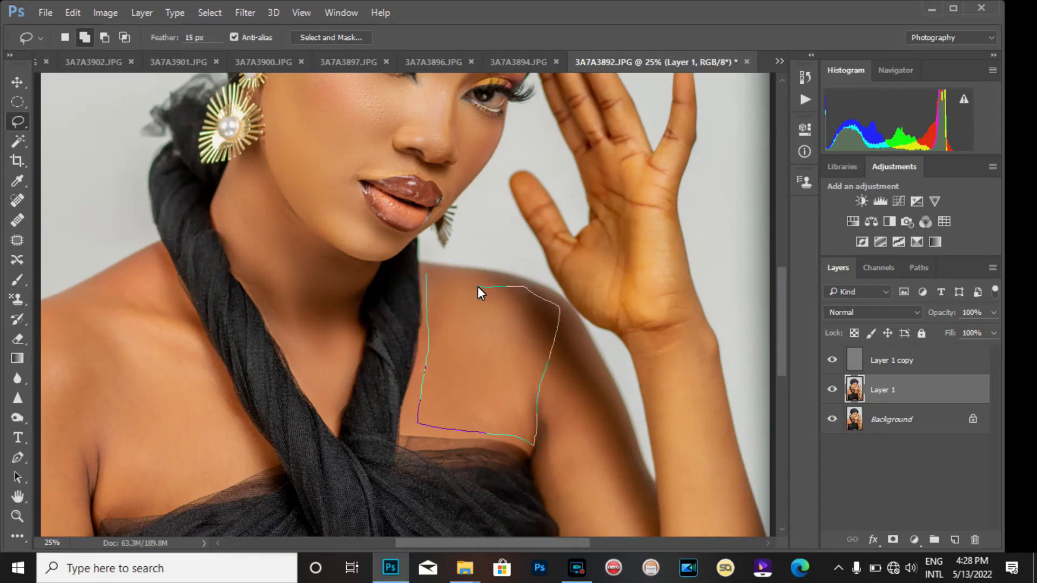
pyautogui.moveTo(478, 286); pyautogui.dragTo(445, 280)
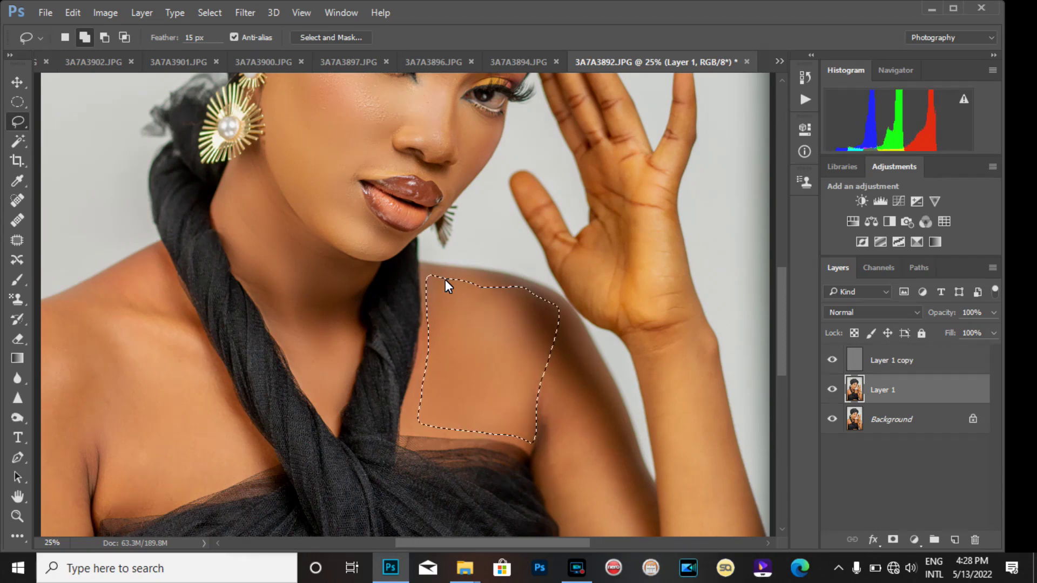
pyautogui.hotkey('ctrl', 'd')
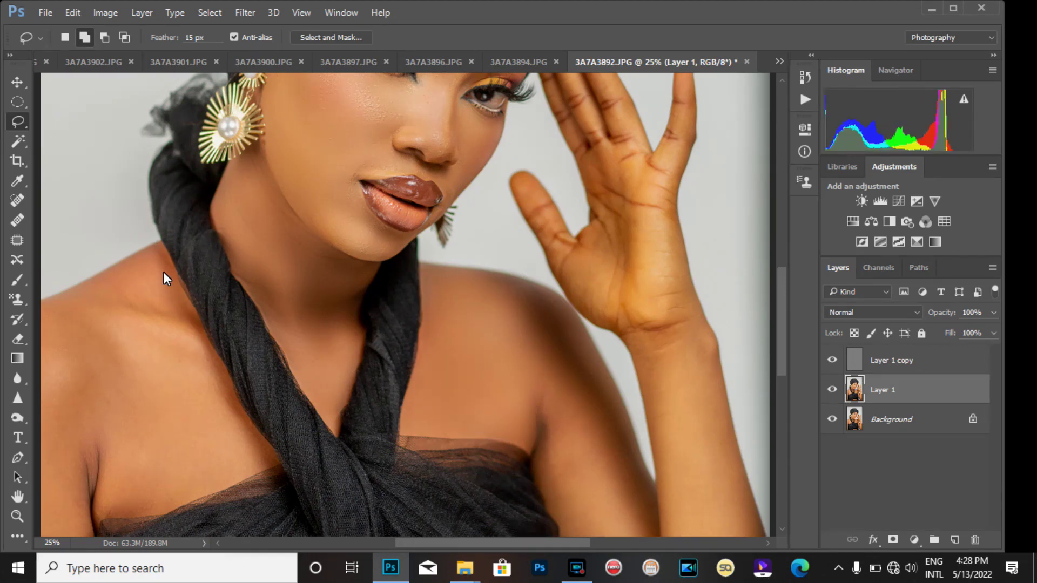
# Outline and smooth the shoulder, chest and upper-arm skin on the earring side with the Lasso, and deselect
pyautogui.hotkey('ctrl', '-')
pyautogui.moveTo(237, 268); pyautogui.dragTo(263, 325)
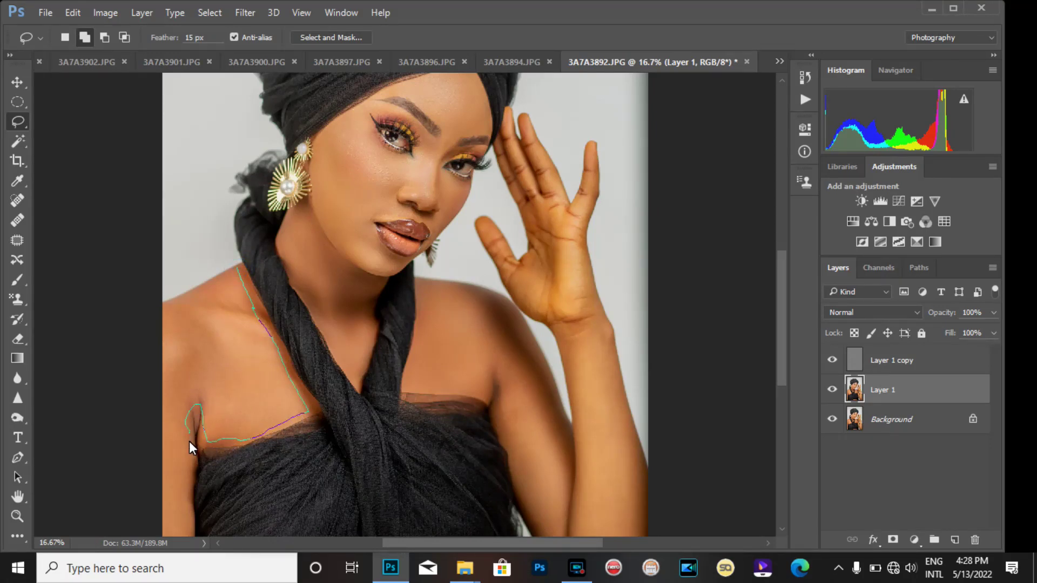
pyautogui.moveTo(166, 461); pyautogui.dragTo(160, 365)
pyautogui.moveTo(210, 292); pyautogui.dragTo(210, 292)
pyautogui.hotkey('ctrl', 'd')
# Outline and smooth the skin of the raised palm and forearm with the Lasso, and deselect
pyautogui.moveTo(556, 216); pyautogui.dragTo(548, 296)
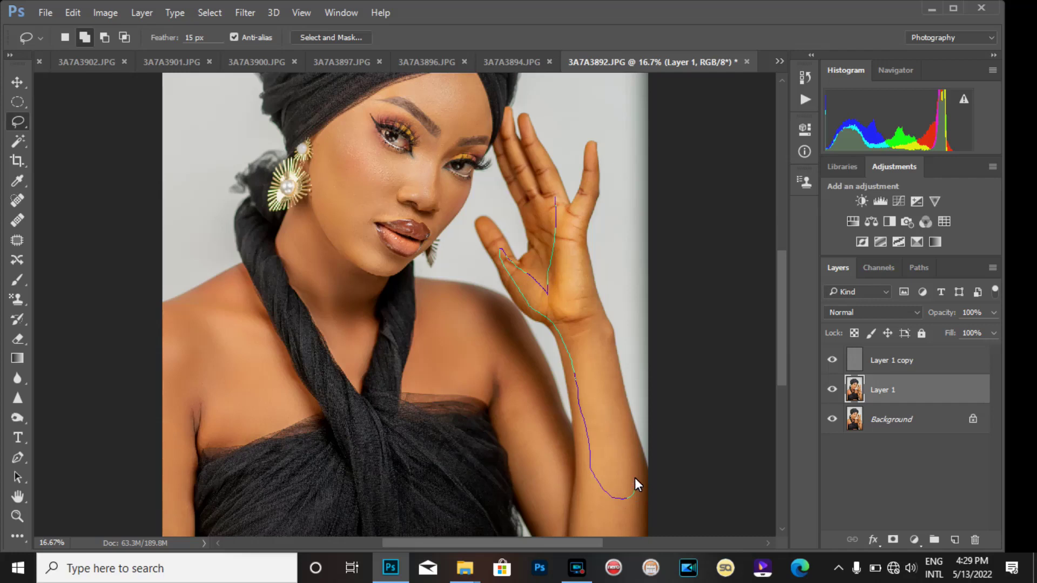
pyautogui.moveTo(585, 263)
pyautogui.mouseDown()
pyautogui.moveTo(582, 229)
pyautogui.moveTo(604, 177)
pyautogui.moveTo(572, 225)
pyautogui.mouseUp()
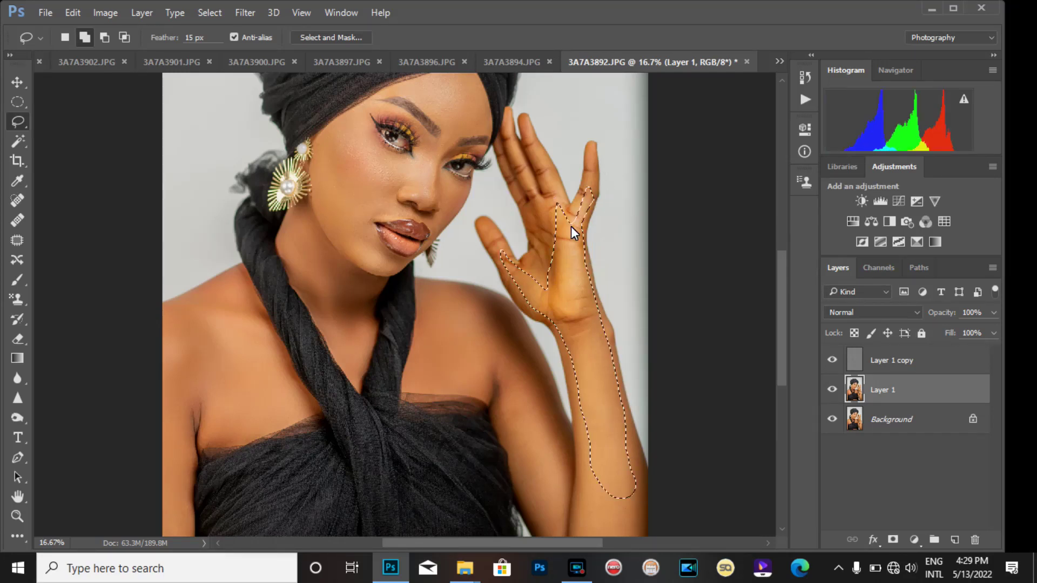
pyautogui.hotkey('ctrl', 'd')
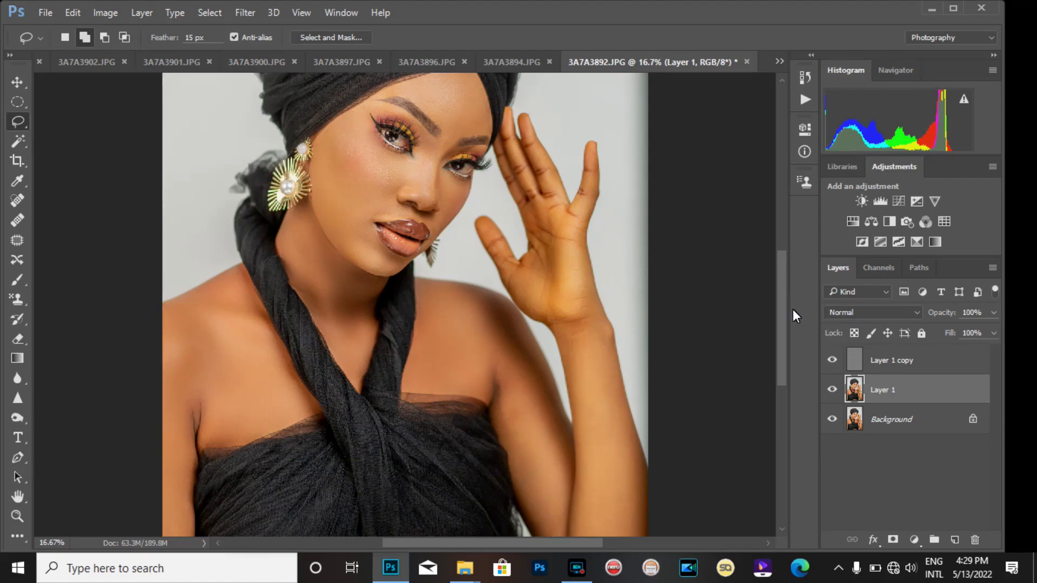
pyautogui.moveTo(783, 310); pyautogui.dragTo(791, 346)
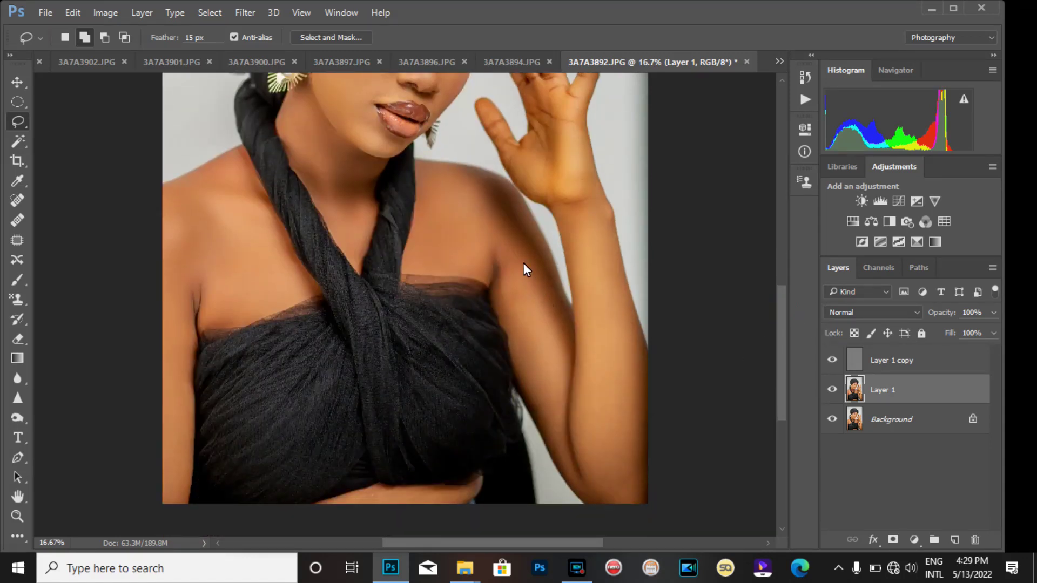
# Outline and smooth the upper-arm skin on the raised-hand side from shoulder to elbow with the Lasso, and deselect
pyautogui.moveTo(497, 263); pyautogui.dragTo(498, 299)
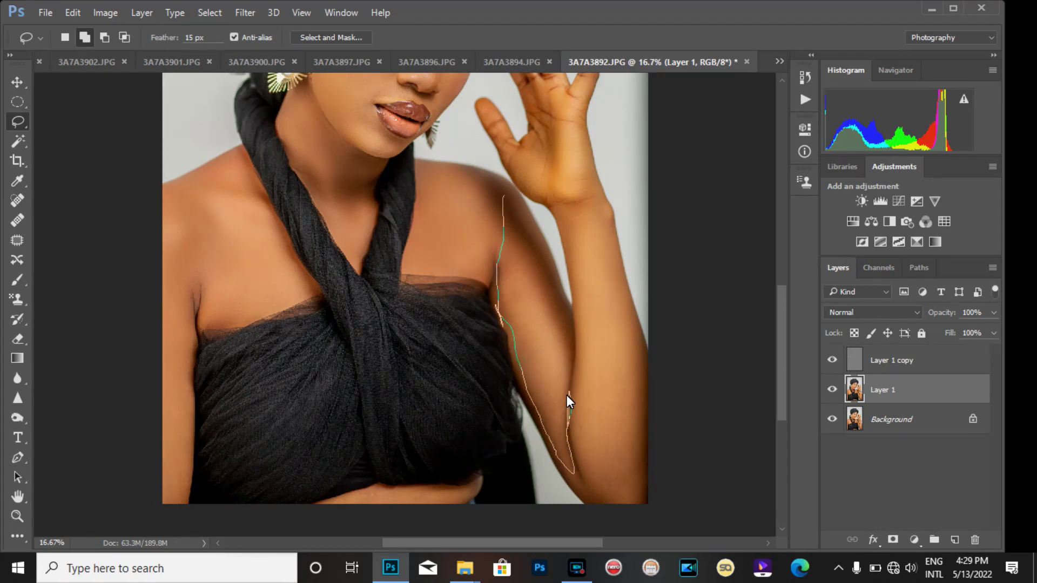
pyautogui.moveTo(539, 246); pyautogui.dragTo(521, 199)
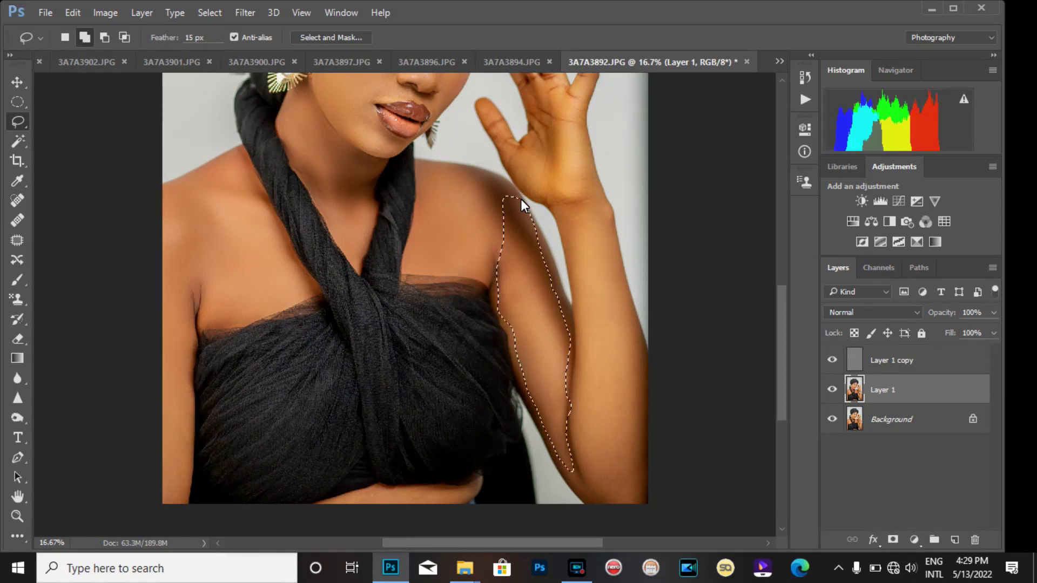
pyautogui.hotkey('ctrl', 'd')
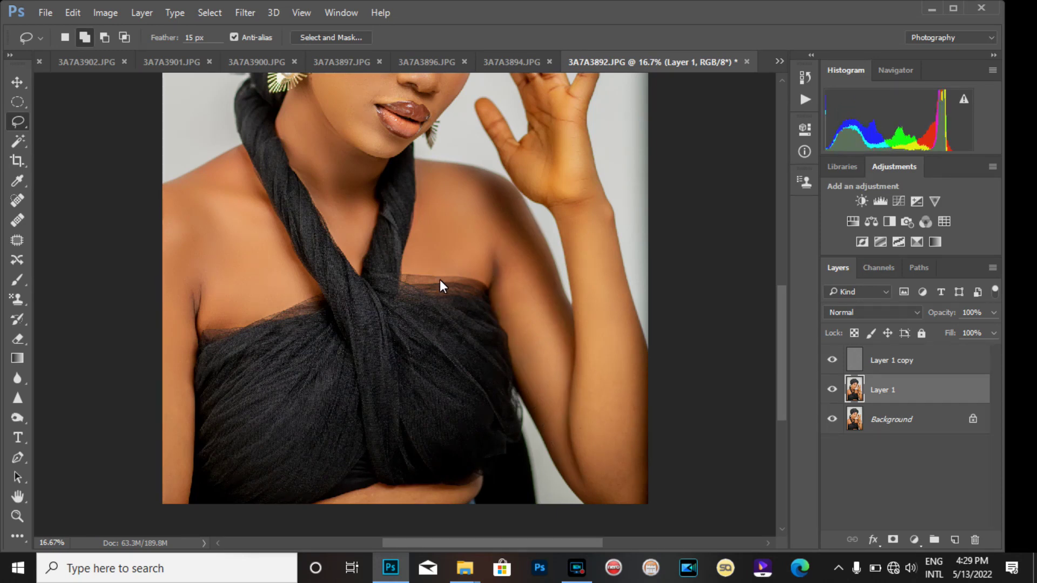
# Outline and smooth the strip of waist skin below the black top with the Lasso, and deselect
pyautogui.moveTo(782, 304); pyautogui.dragTo(780, 339)
pyautogui.moveTo(471, 365); pyautogui.dragTo(381, 369)
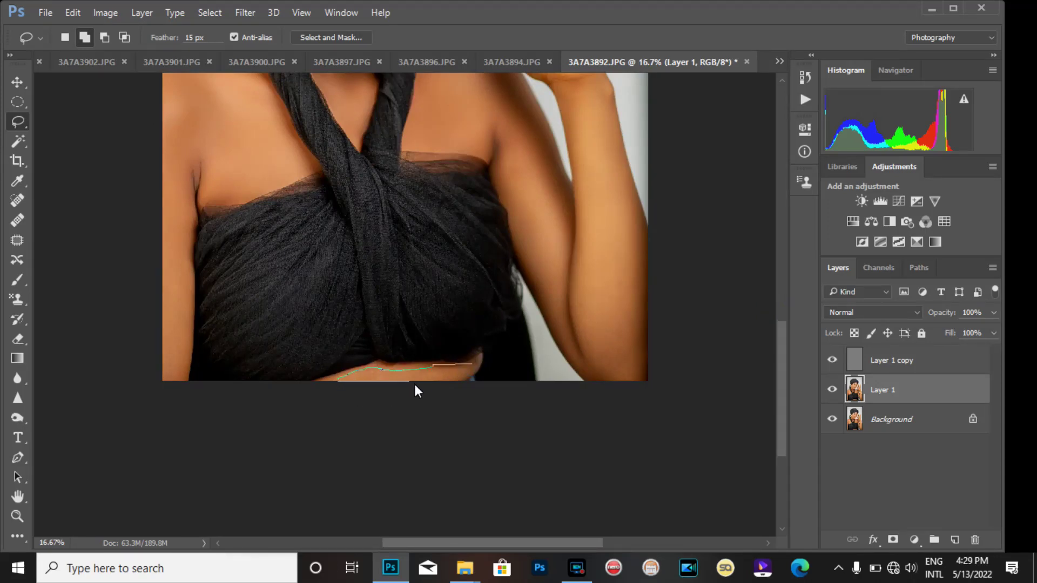
pyautogui.moveTo(461, 375); pyautogui.dragTo(463, 374)
pyautogui.hotkey('ctrl', 'd')
# Outline and smooth the lowered arm on the earring side down to the photo's edge, and deselect
pyautogui.moveTo(156, 188)
pyautogui.mouseDown()
pyautogui.moveTo(191, 190)
pyautogui.moveTo(199, 218)
pyautogui.mouseUp()
pyautogui.moveTo(191, 319)
pyautogui.mouseDown()
pyautogui.moveTo(186, 364)
pyautogui.moveTo(93, 233)
pyautogui.mouseUp()
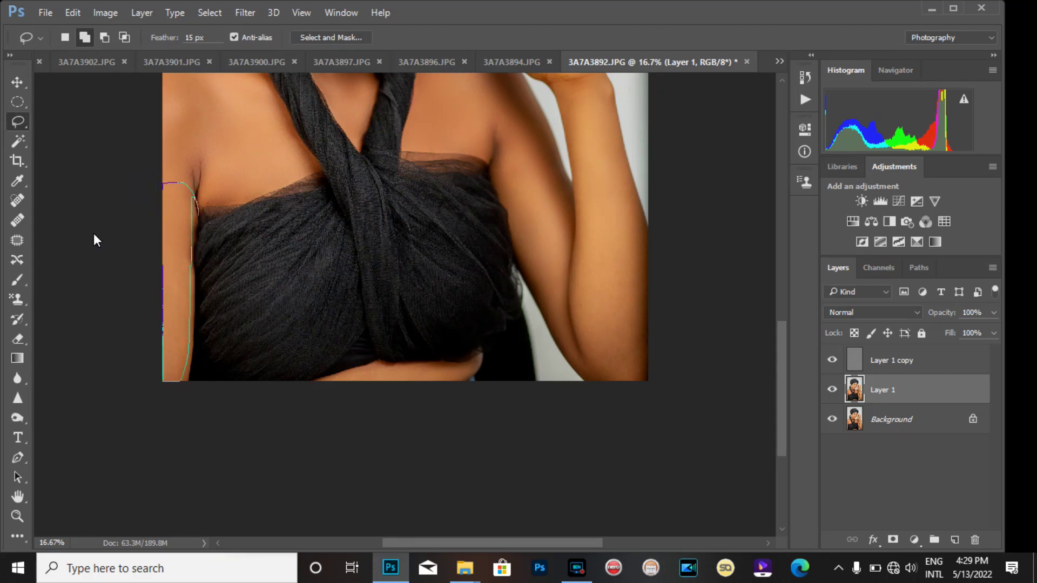
pyautogui.hotkey('ctrl', 'd')
# Merge the texture copy and the smoothed skin layer into a single Background layer
pyautogui.hotkey('ctrl', '-')
pyautogui.hotkey('ctrl', '-')
pyautogui.hotkey('ctrl', '-')
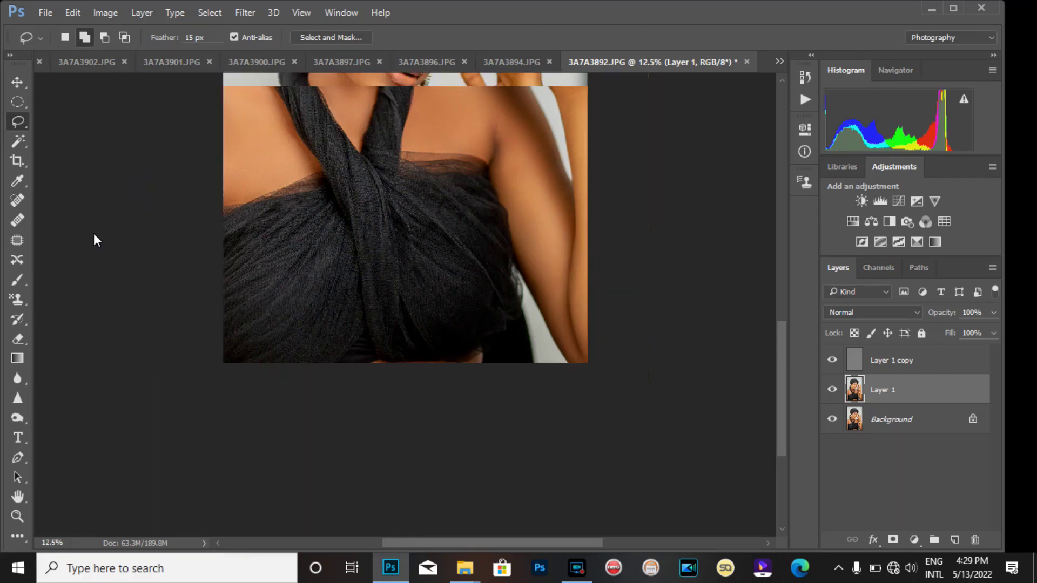
pyautogui.click(882, 360)
pyautogui.hotkey('ctrl', 'shift', 'e')
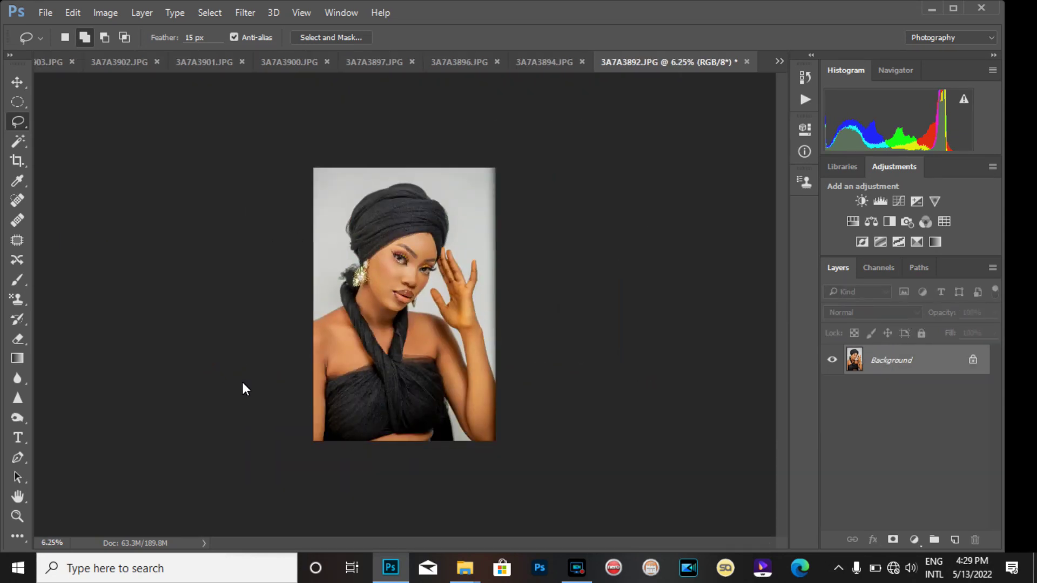
# Run the pass action on the merged portrait while viewing the face up close
pyautogui.click(16, 517)
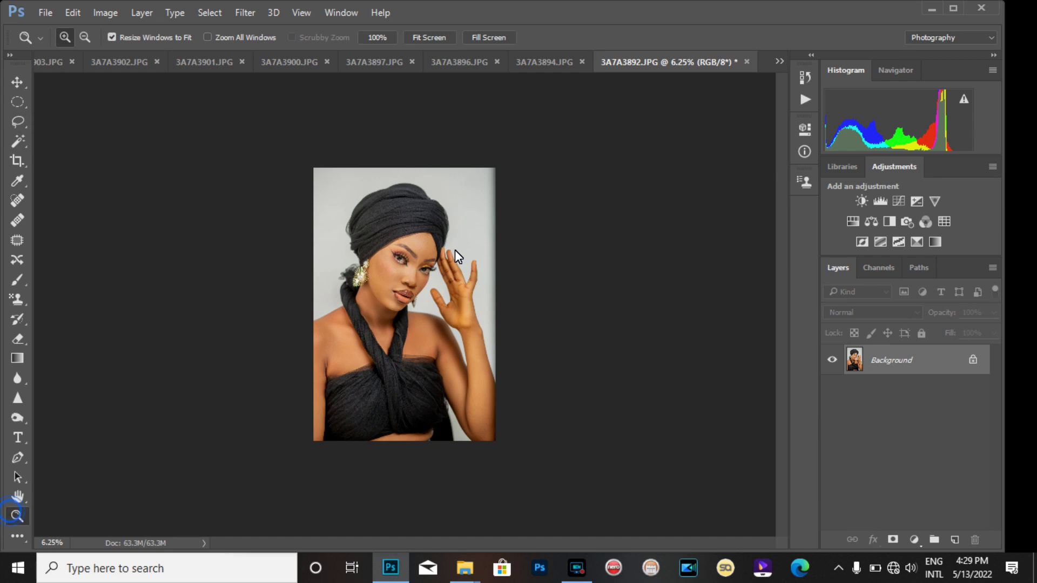
pyautogui.click(398, 266)
pyautogui.click(414, 227)
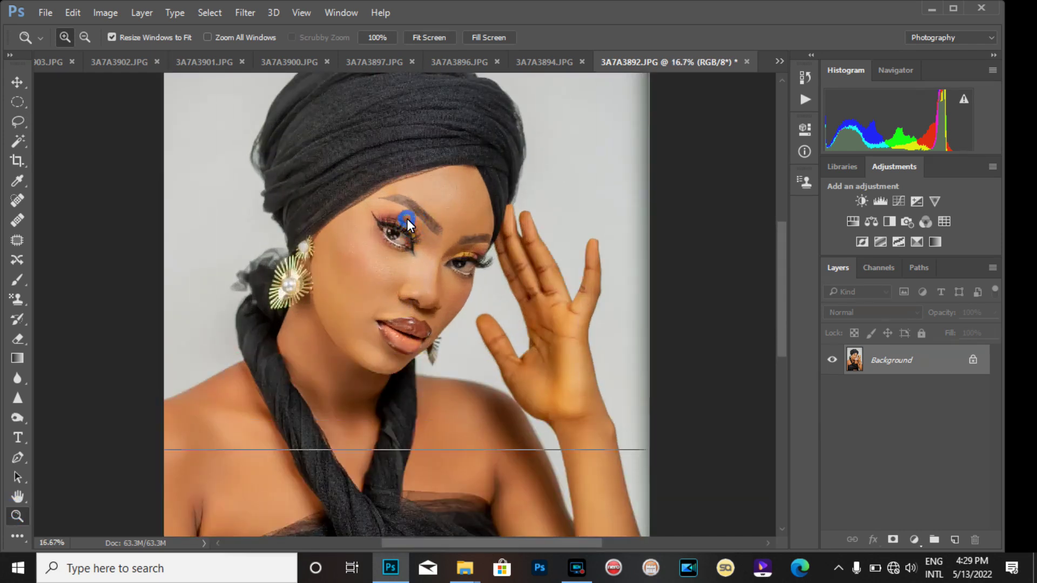
pyautogui.click(408, 218)
pyautogui.click(408, 218)
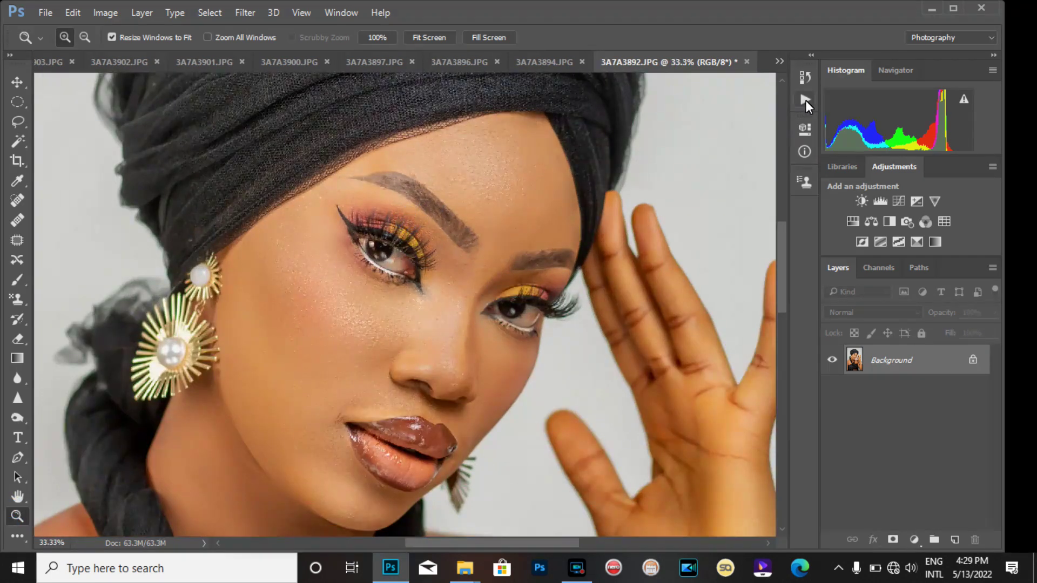
pyautogui.click(804, 103)
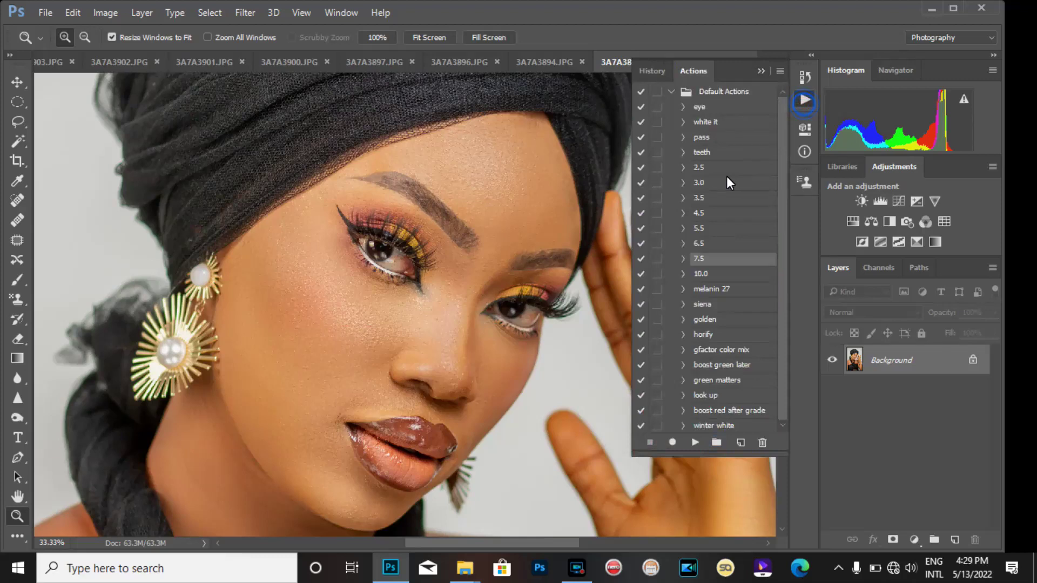
pyautogui.click(701, 137)
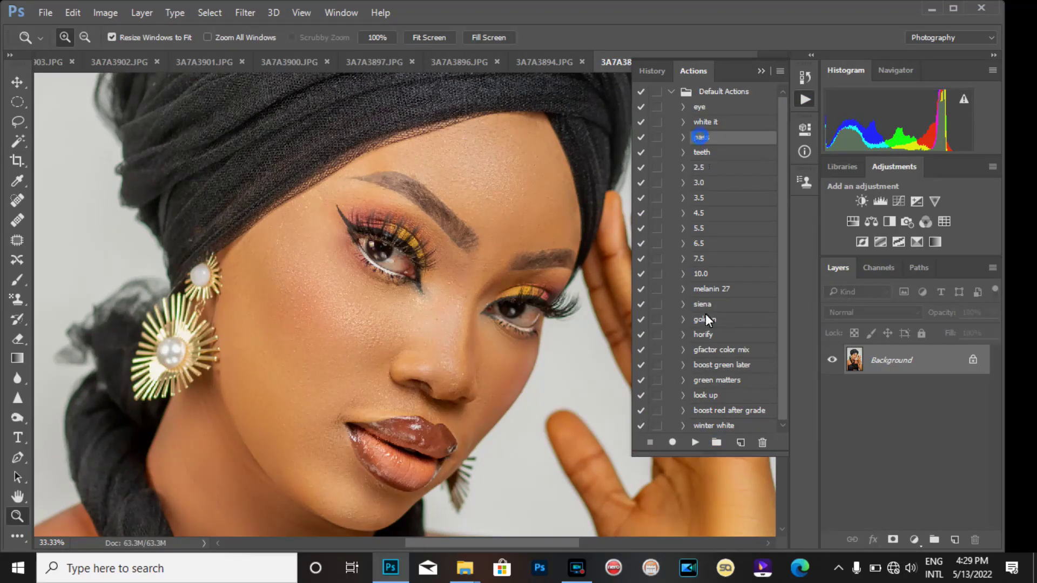
pyautogui.click(700, 437)
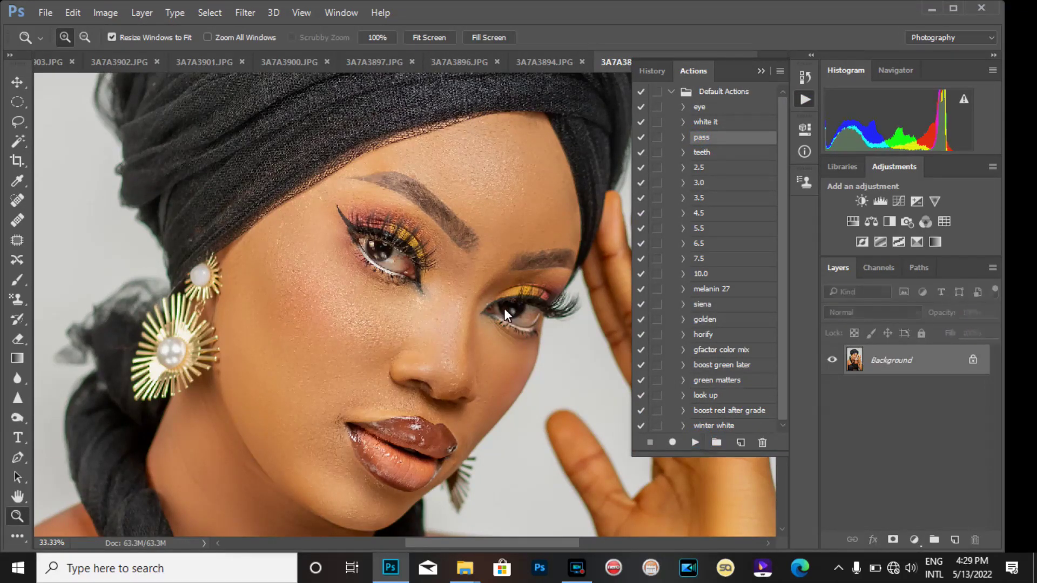
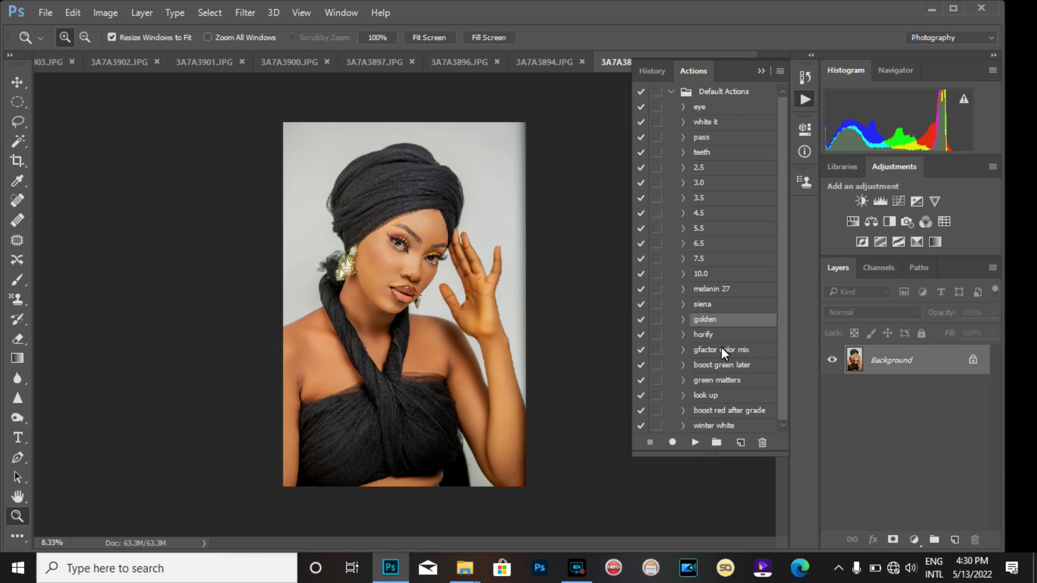
# Run the gfactor color mix action, reduce its Color Lookup layer to 70% opacity and merge it into the Background
pyautogui.click(694, 443)
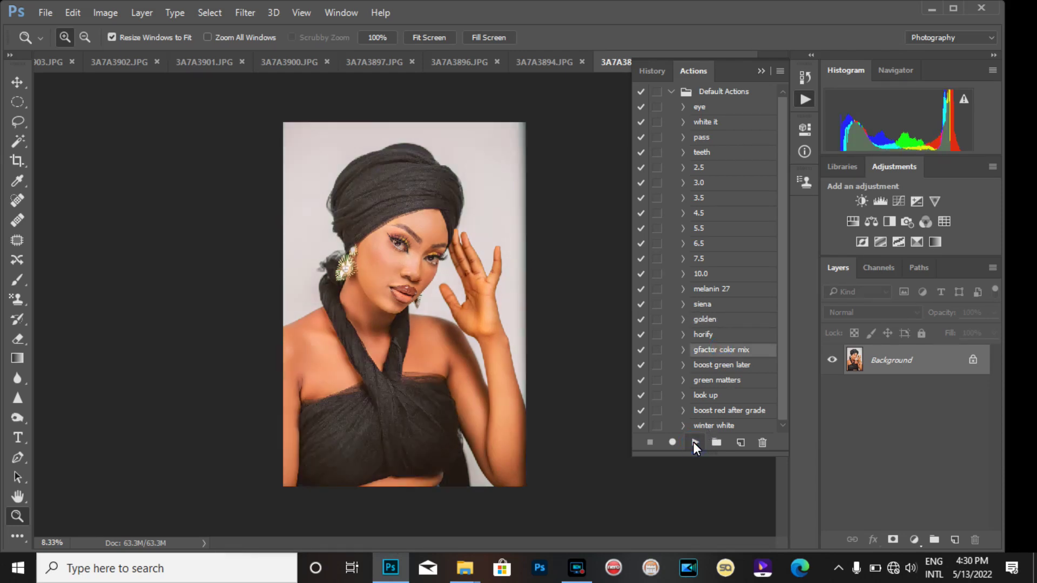
pyautogui.click(390, 243)
pyautogui.click(389, 242)
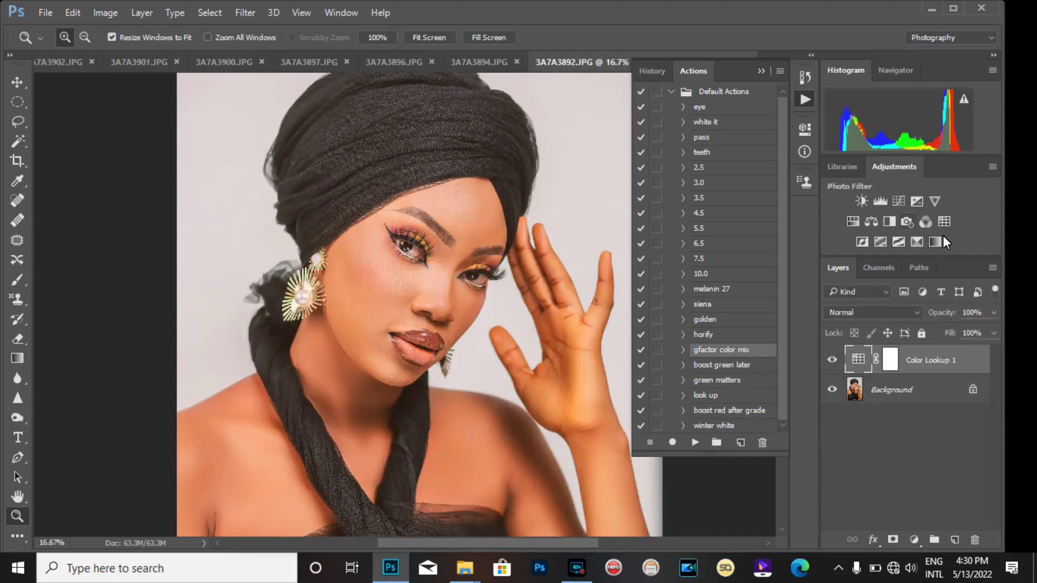
pyautogui.click(992, 312)
pyautogui.moveTo(984, 332); pyautogui.dragTo(970, 333)
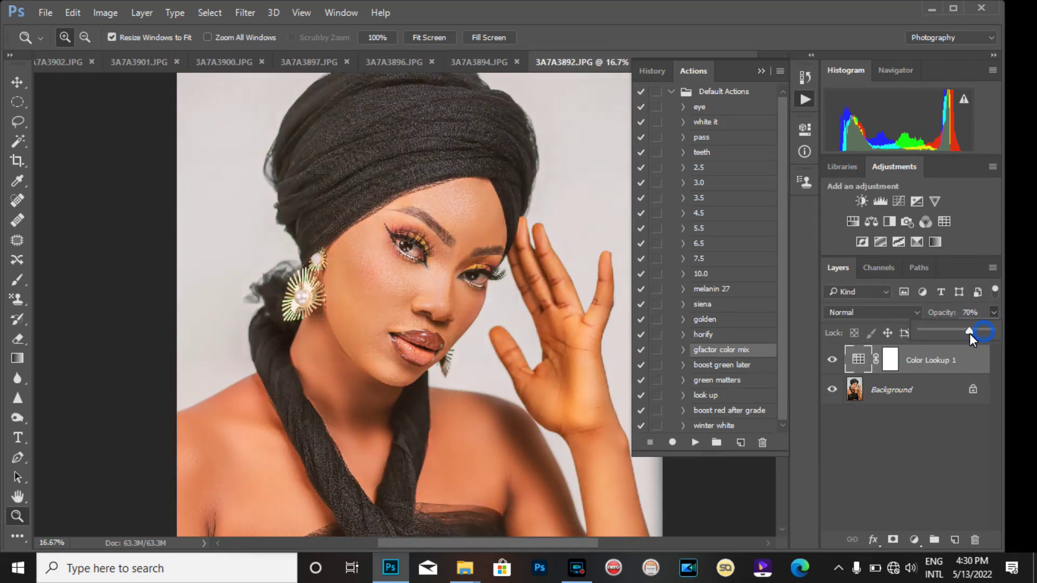
pyautogui.press('Return')
pyautogui.hotkey('ctrl', '-')
pyautogui.hotkey('ctrl', '-')
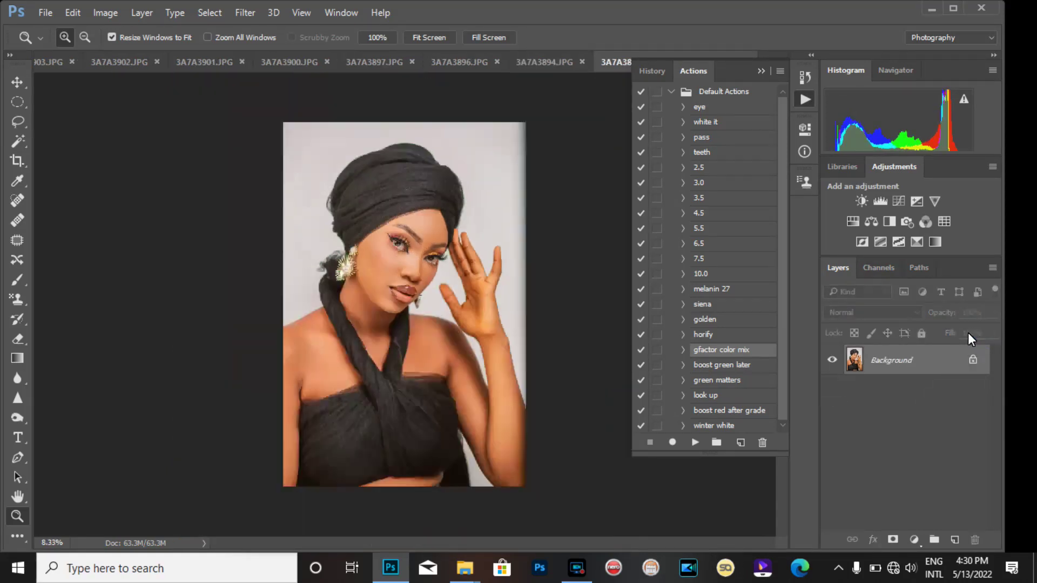
# Run the horify action, reduce its Color Lookup layer to 37% opacity and merge it into the Background
pyautogui.click(712, 333)
pyautogui.click(695, 442)
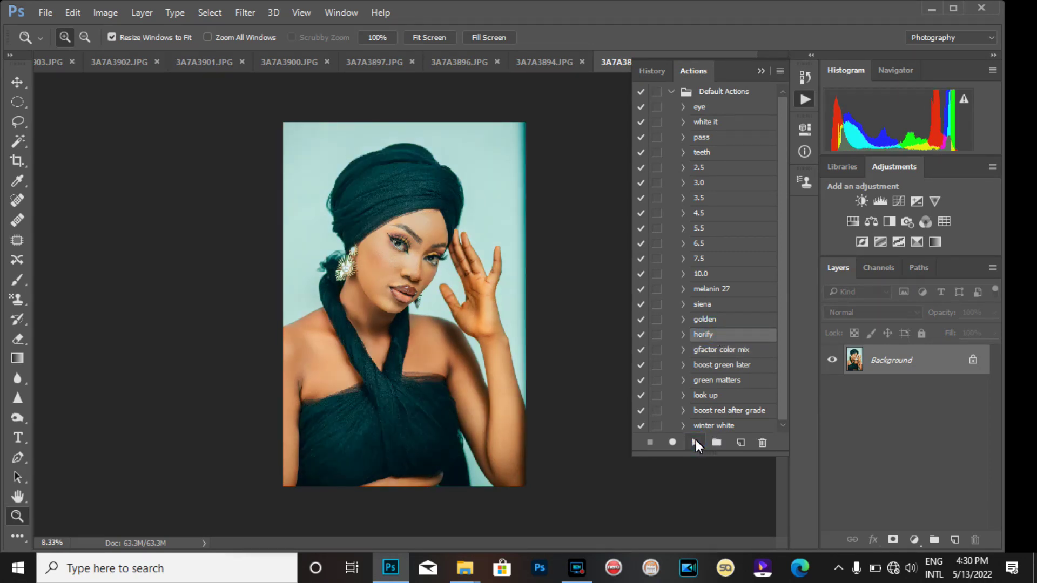
pyautogui.click(992, 314)
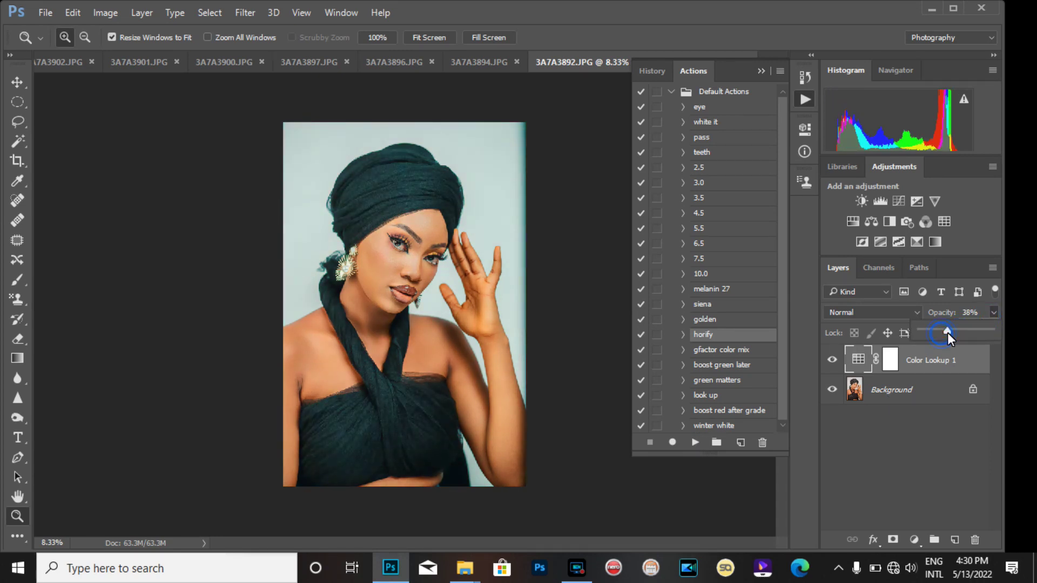
pyautogui.moveTo(947, 333); pyautogui.dragTo(946, 333)
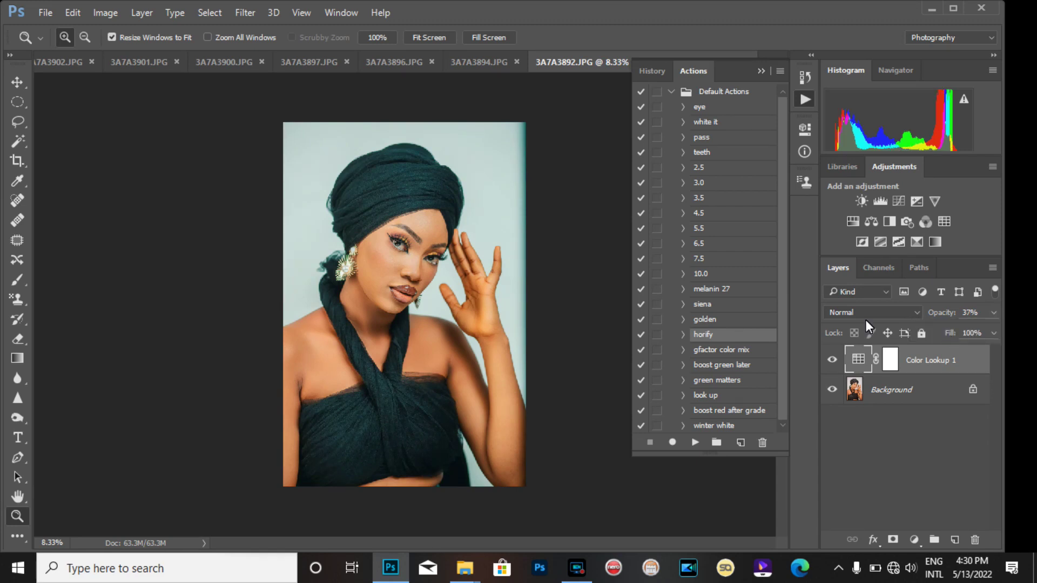
pyautogui.press('Delete')
# Run the melanin 27 action on the color-graded portrait
pyautogui.click(712, 290)
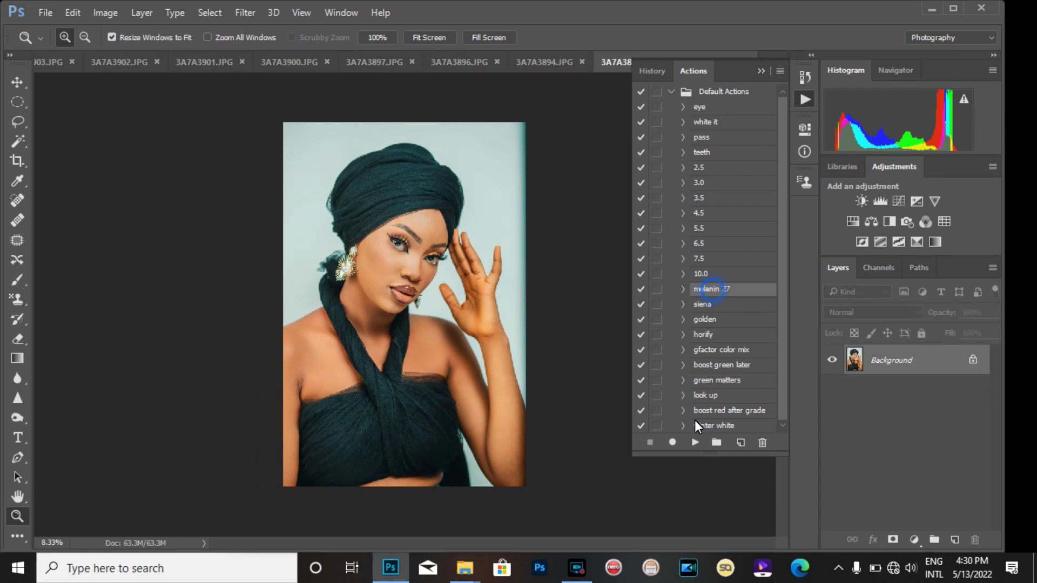
pyautogui.click(698, 442)
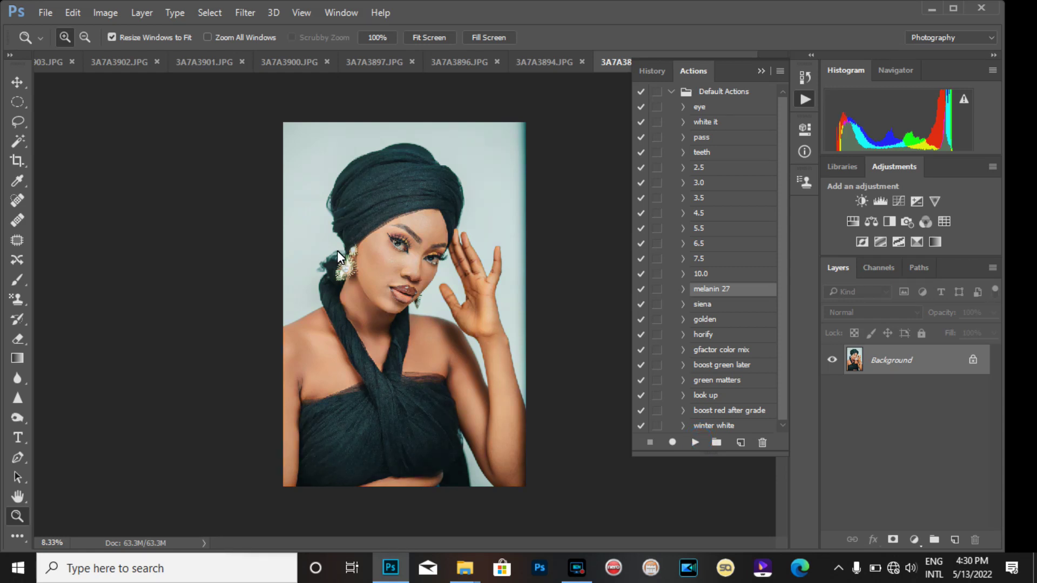
# Select both eyes with the Lasso at 15 px feather and run the eye action on them
pyautogui.click(430, 231)
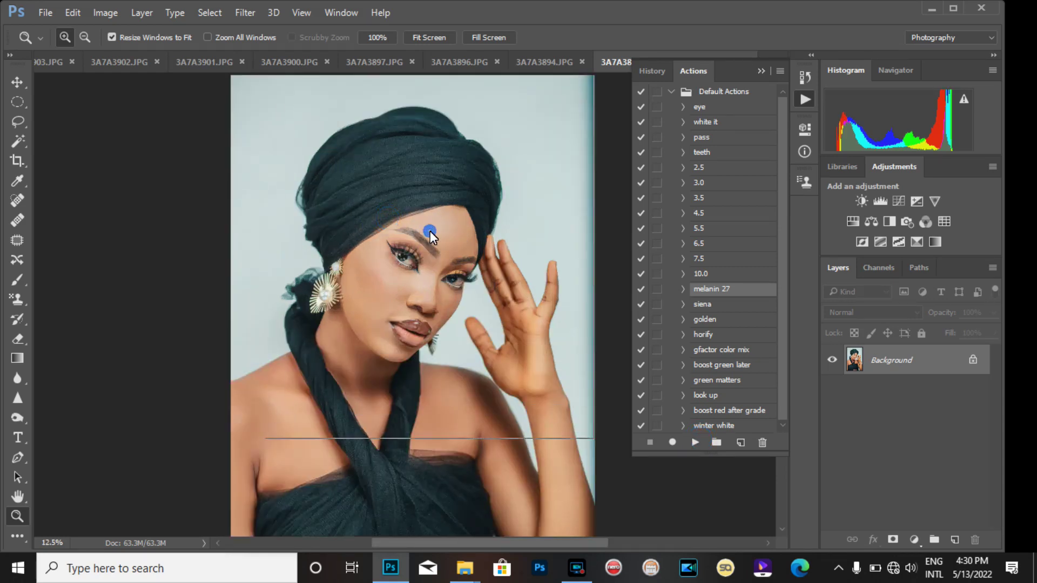
pyautogui.click(432, 335)
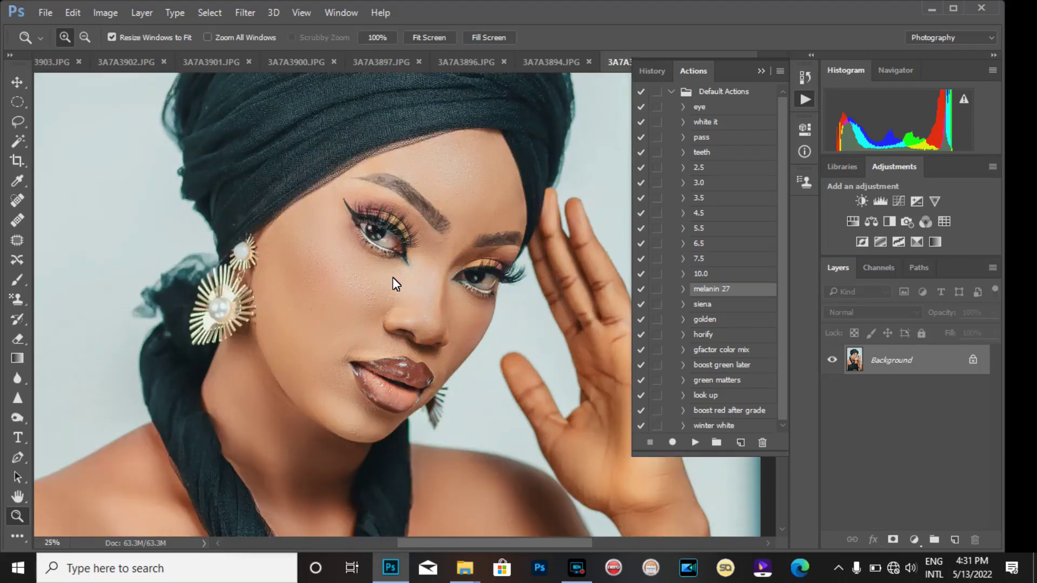
pyautogui.keyDown('alt'); pyautogui.click(394, 277); pyautogui.keyUp('alt')
pyautogui.keyDown('alt'); pyautogui.click(393, 277); pyautogui.keyUp('alt')
pyautogui.keyDown('alt'); pyautogui.click(393, 277); pyautogui.keyUp('alt')
pyautogui.keyDown('alt'); pyautogui.click(398, 273); pyautogui.keyUp('alt')
pyautogui.moveTo(403, 247); pyautogui.dragTo(416, 249)
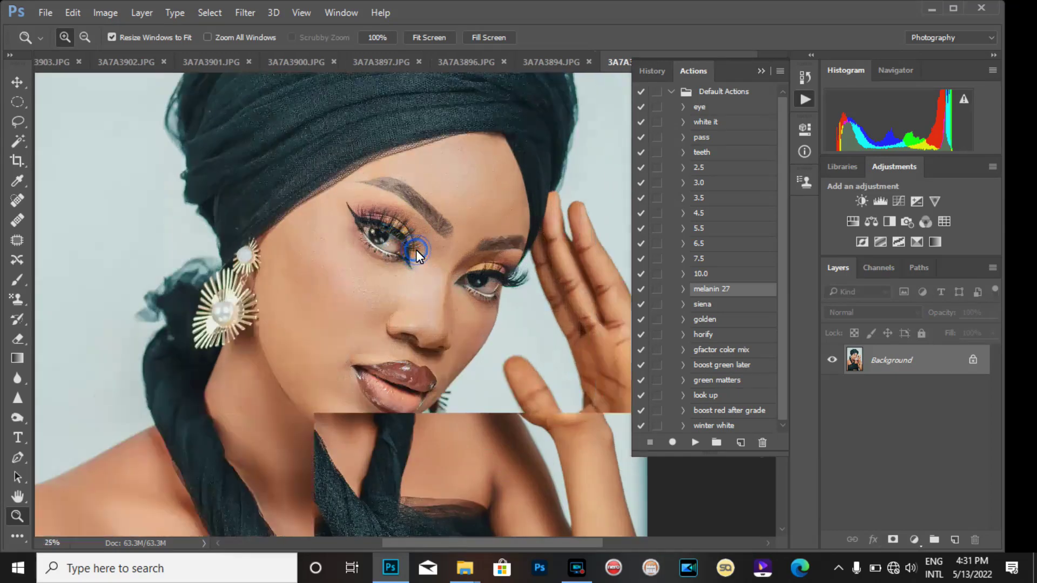
pyautogui.click(17, 121)
pyautogui.moveTo(405, 258); pyautogui.dragTo(362, 226)
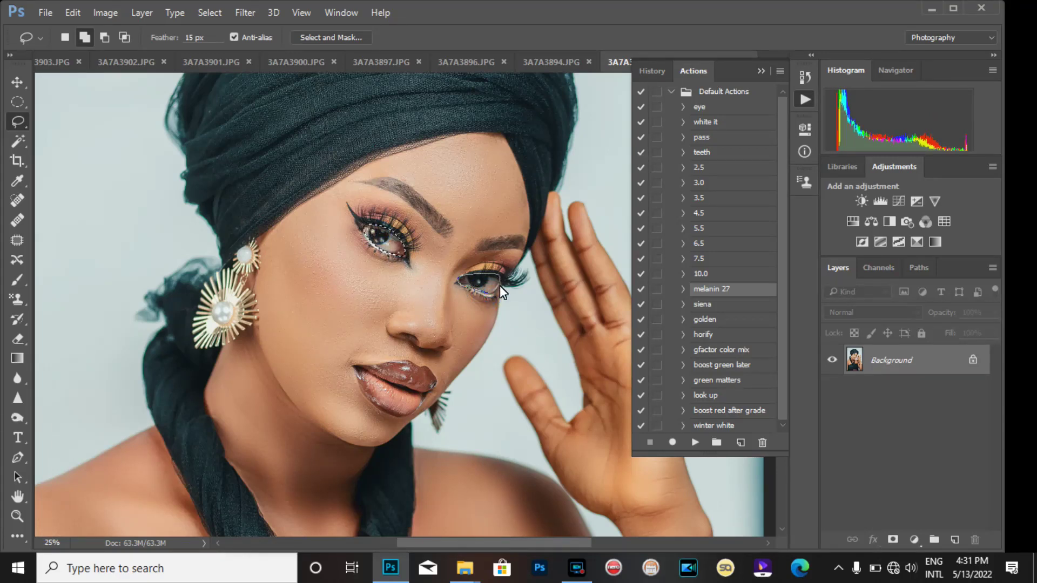
pyautogui.moveTo(500, 285); pyautogui.dragTo(499, 290)
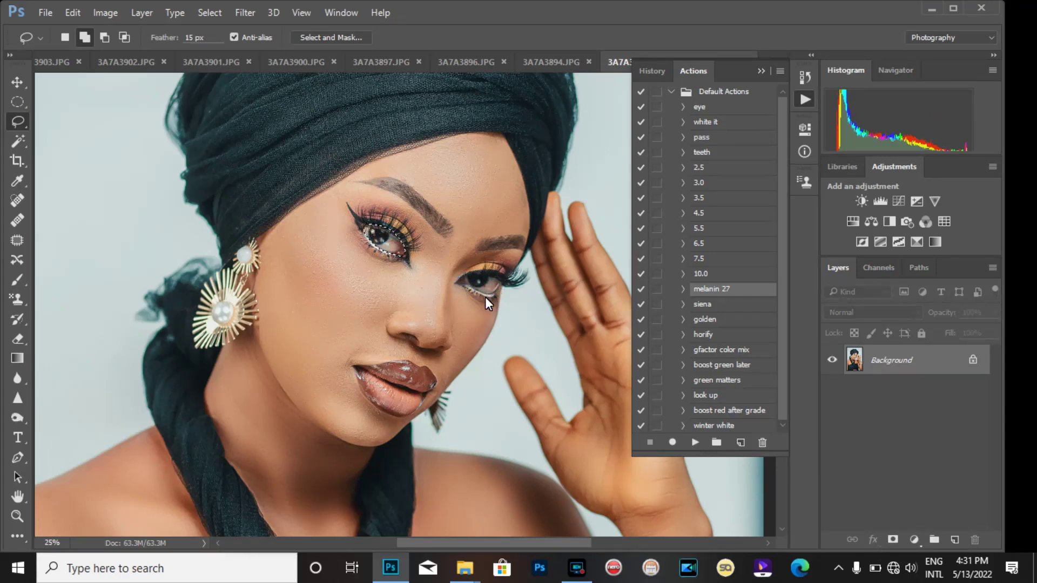
pyautogui.click(704, 108)
pyautogui.click(701, 440)
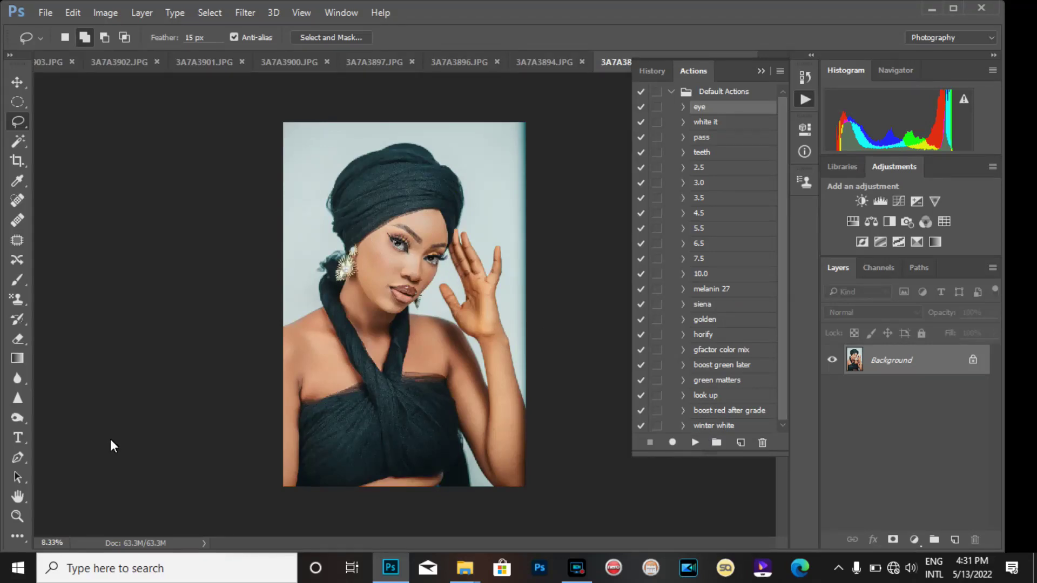
# Dodge both eyes up close with a 70 px brush, using the Midtones range at 15% exposure
pyautogui.click(17, 520)
pyautogui.click(397, 249)
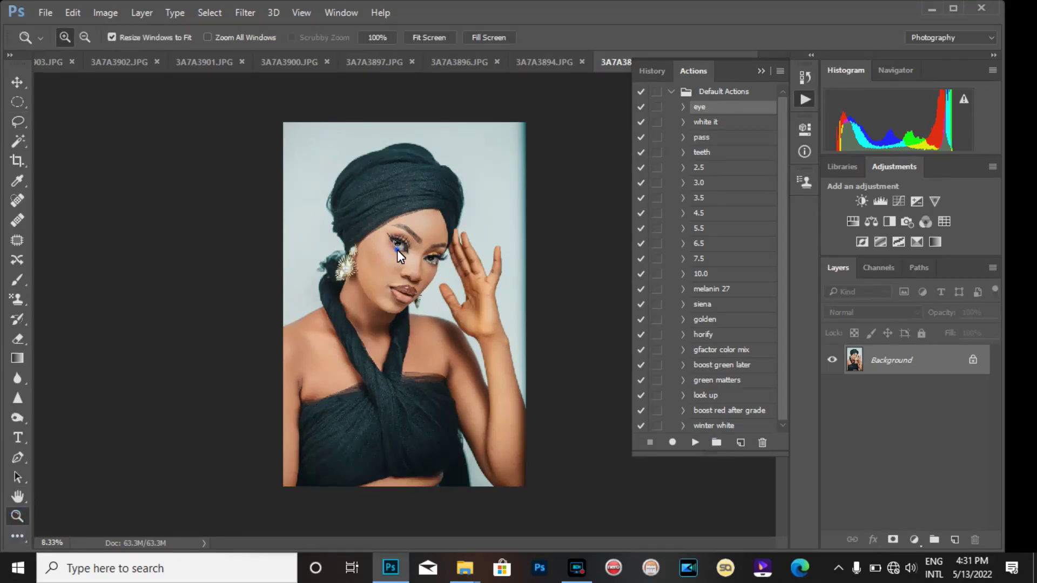
pyautogui.click(392, 228)
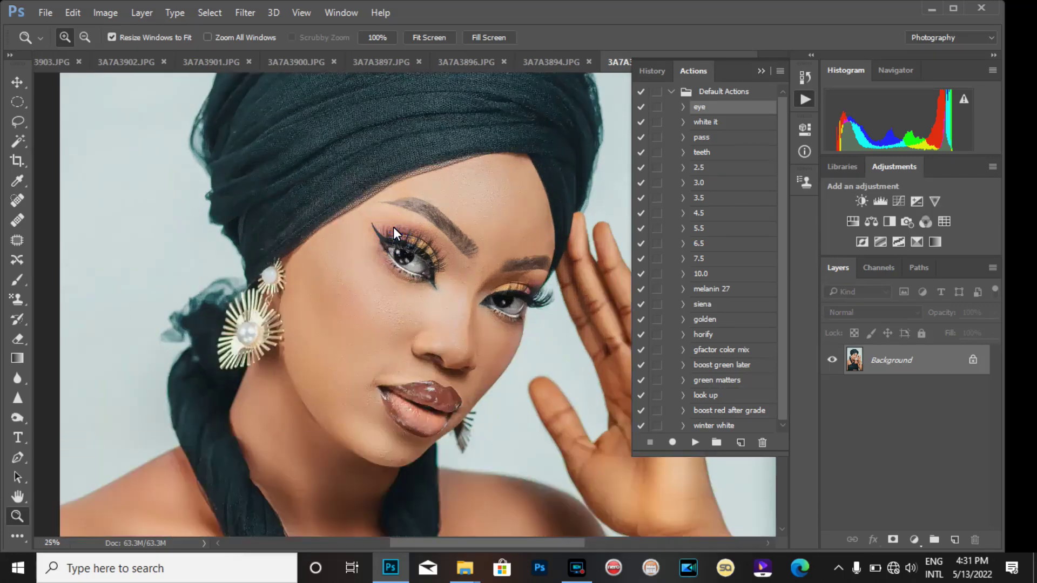
pyautogui.click(393, 227)
pyautogui.keyDown('alt'); pyautogui.click(393, 227); pyautogui.keyUp('alt')
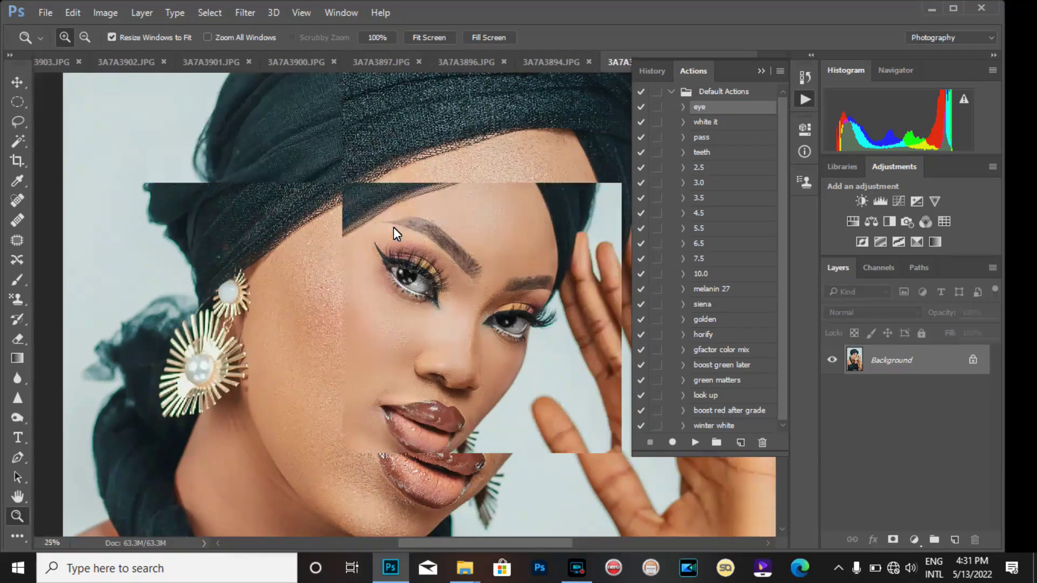
pyautogui.keyDown('alt'); pyautogui.click(393, 227); pyautogui.keyUp('alt')
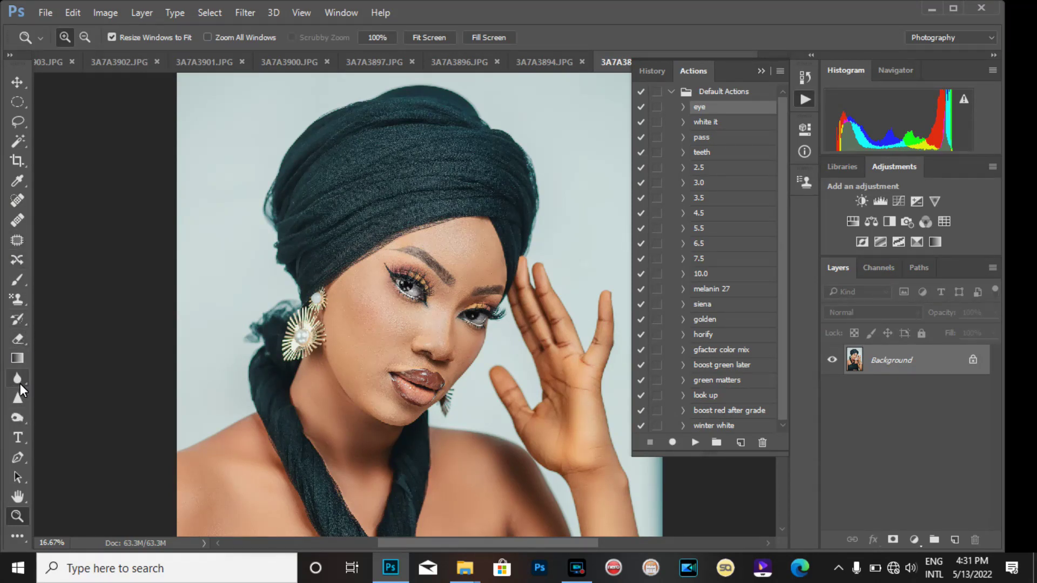
pyautogui.moveTo(22, 421); pyautogui.dragTo(54, 419)
pyautogui.hotkey('ctrl', '+')
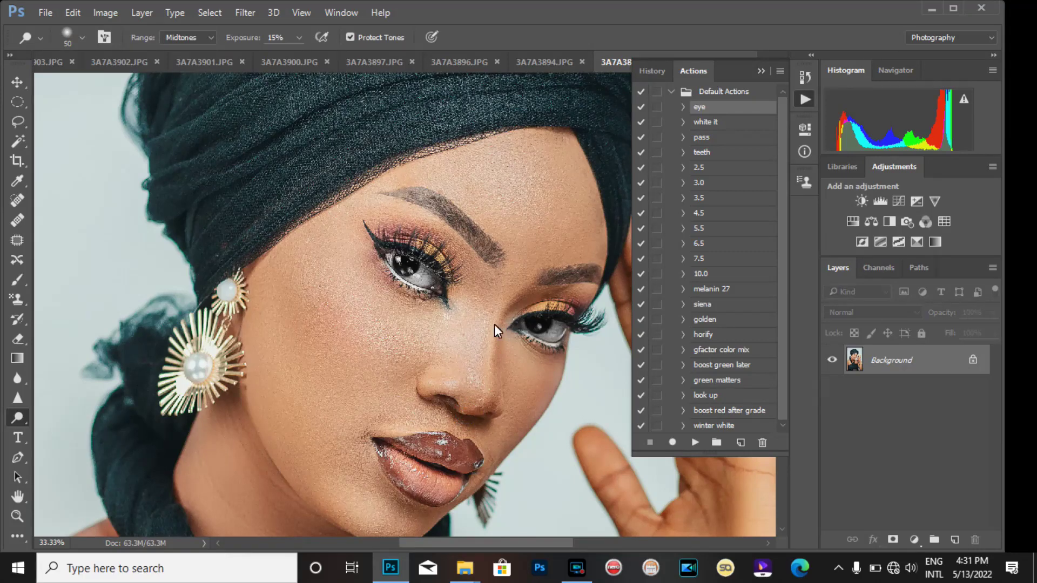
pyautogui.scroll(-2, 513, 312)
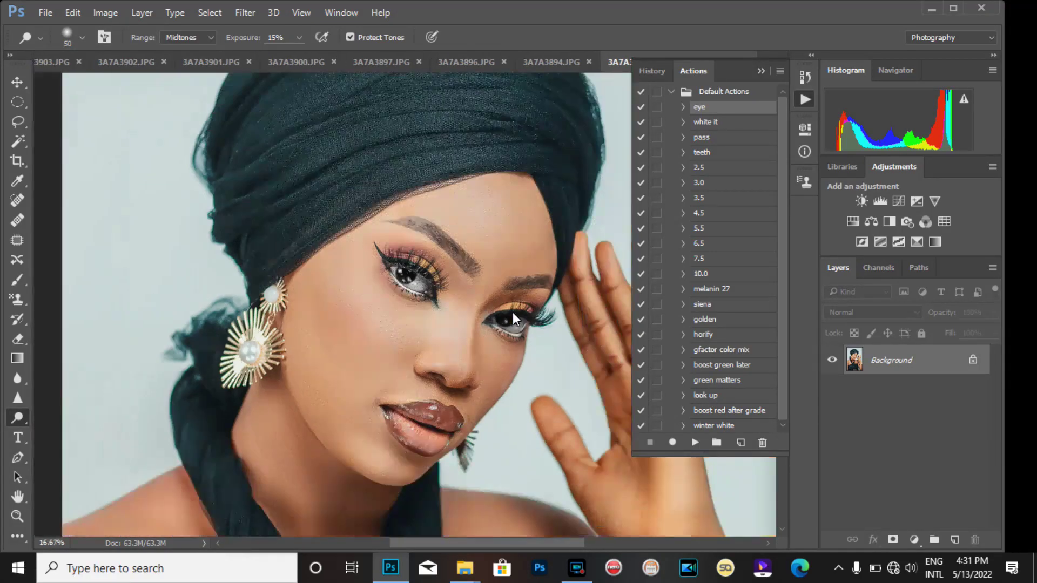
pyautogui.scroll(2, 469, 278)
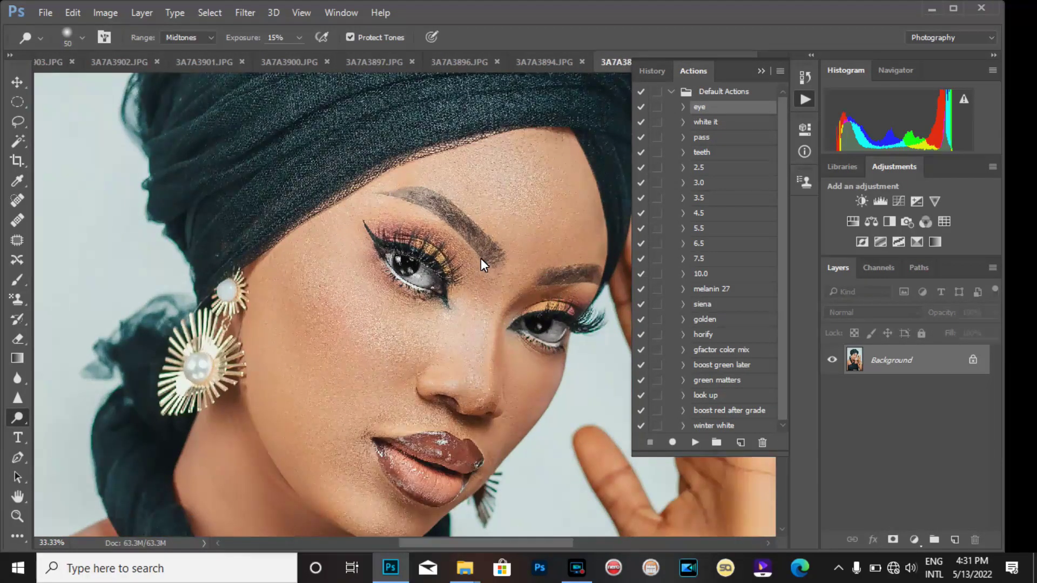
pyautogui.scroll(1, 480, 258)
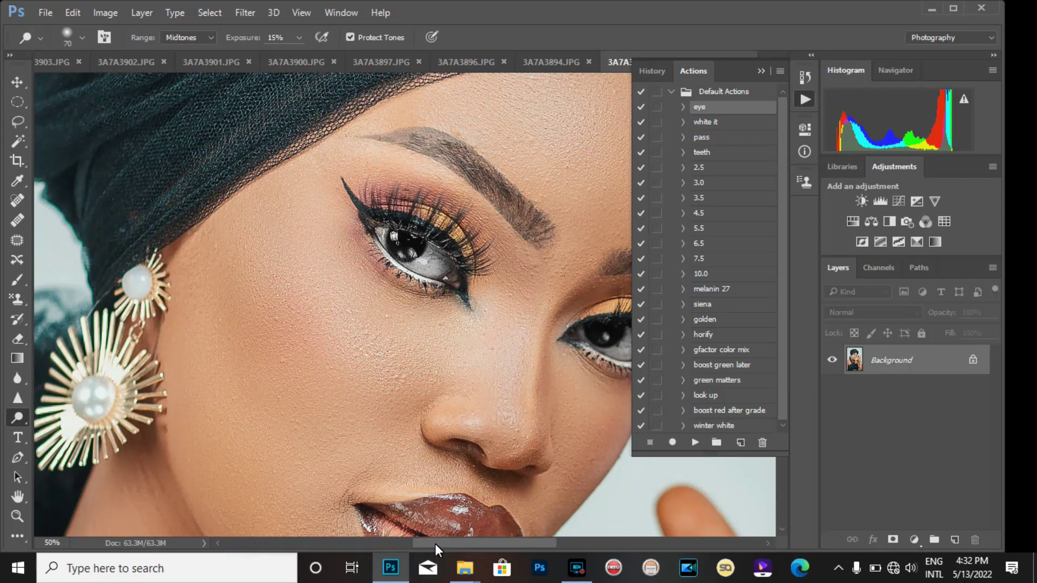
pyautogui.moveTo(435, 543); pyautogui.dragTo(470, 544)
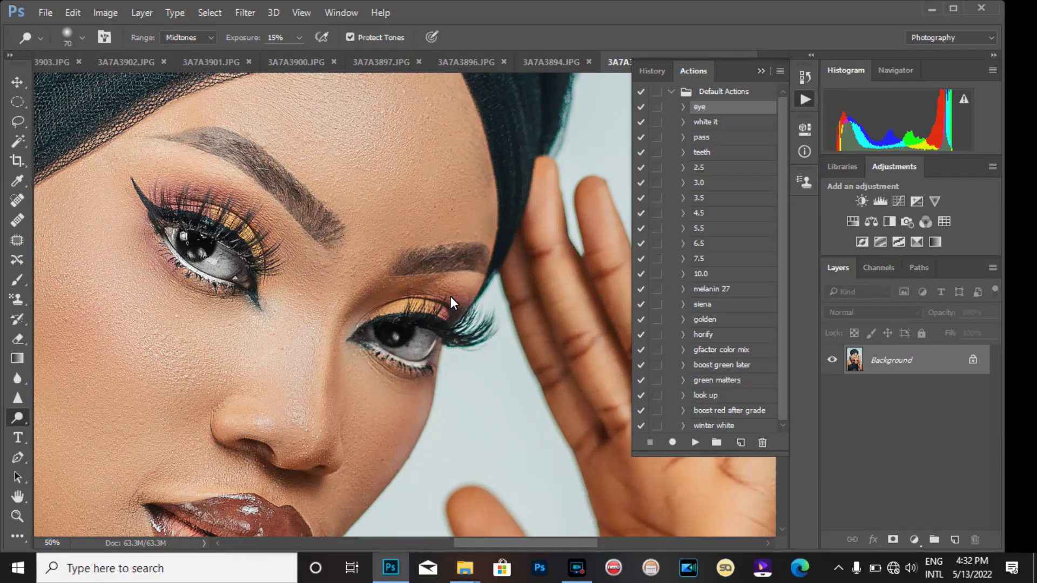
# Duplicate the Background and burn the cheek beside the earring with a 300 px brush, Midtones range, 22% exposure
pyautogui.hotkey('ctrl', '-')
pyautogui.hotkey('ctrl', '-')
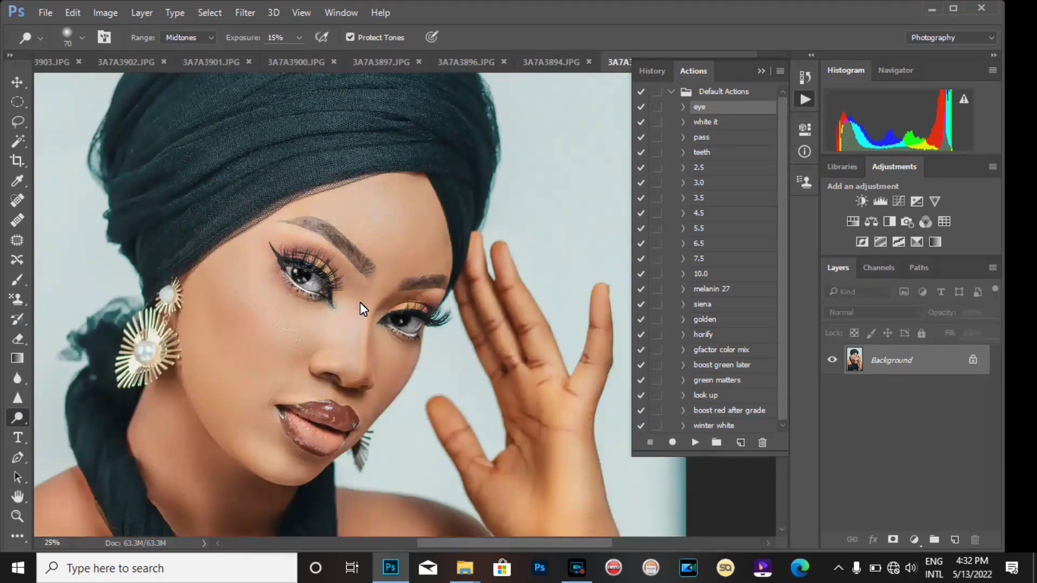
pyautogui.hotkey('ctrl', '-')
pyautogui.hotkey('ctrl', '+')
pyautogui.hotkey('ctrl', '+')
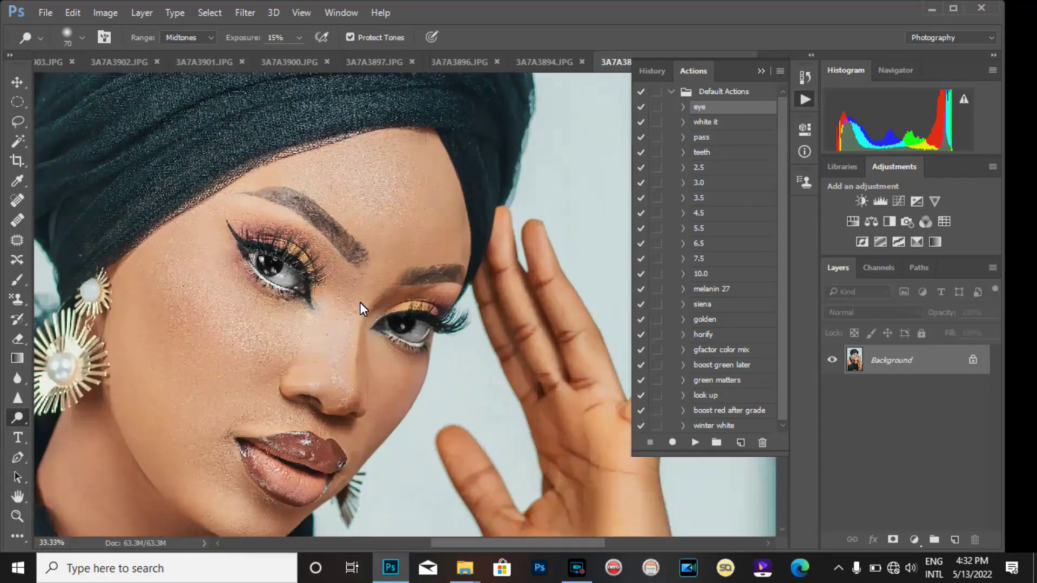
pyautogui.hotkey('ctrl', '-')
pyautogui.hotkey('ctrl', '-')
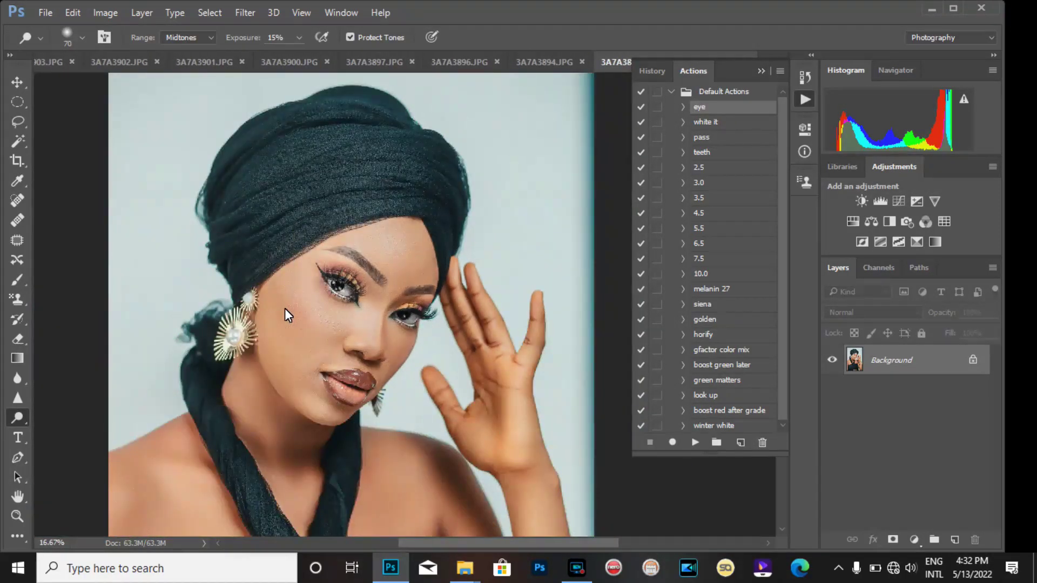
pyautogui.hotkey('ctrl', 'j')
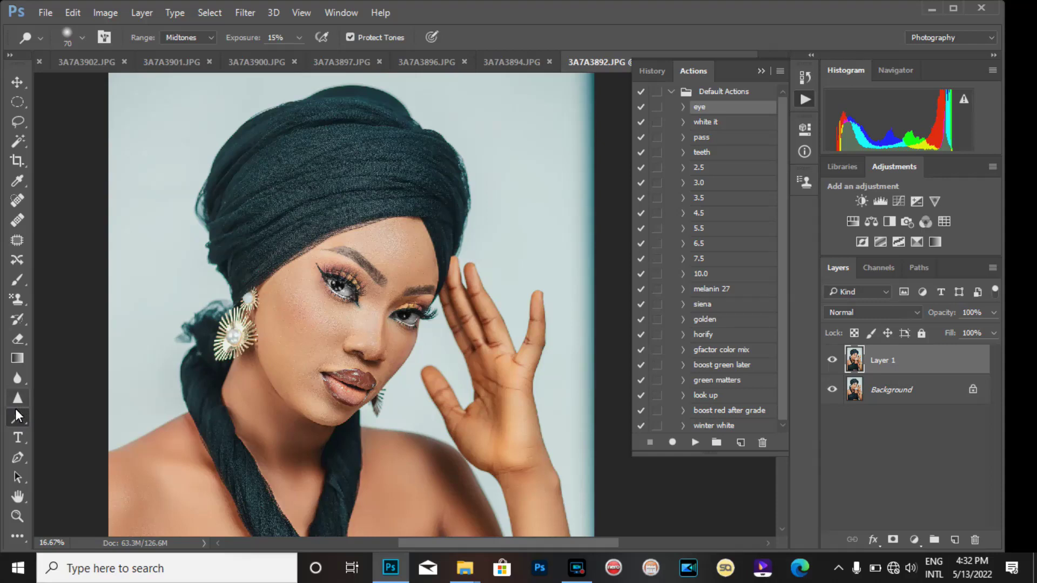
pyautogui.hotkey('ctrl', '+')
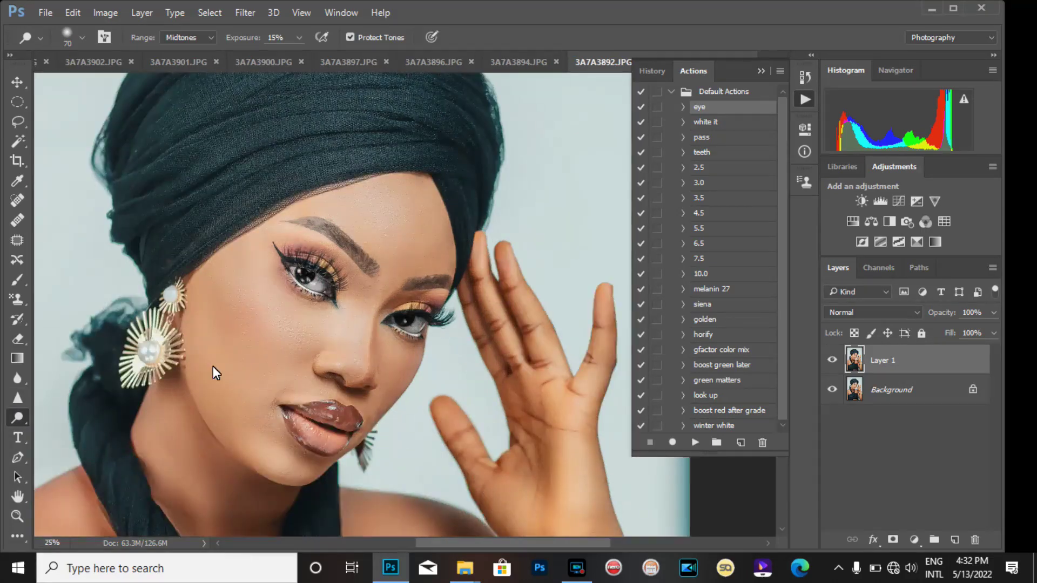
pyautogui.rightClick(18, 417)
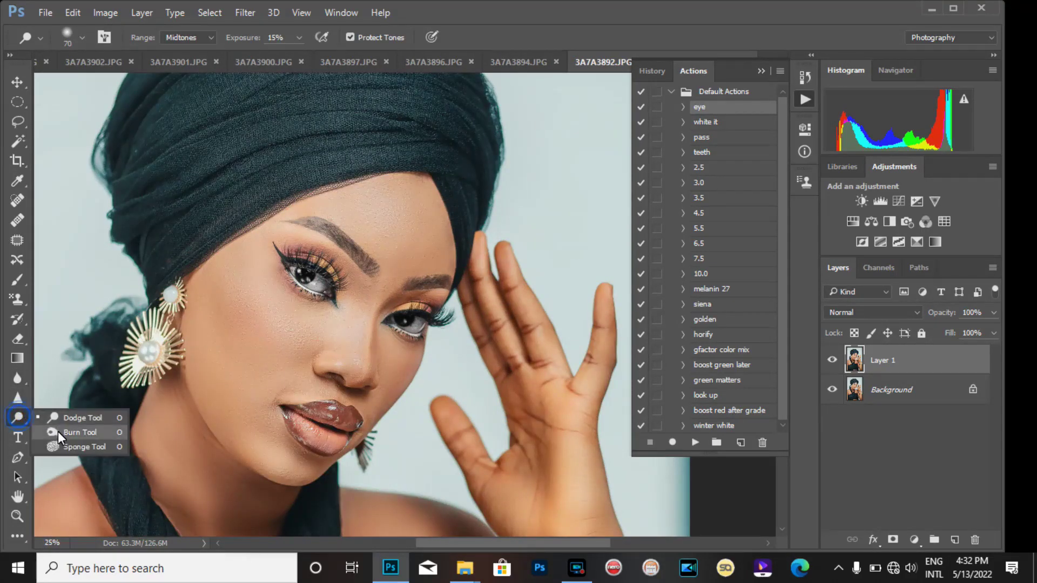
pyautogui.click(58, 434)
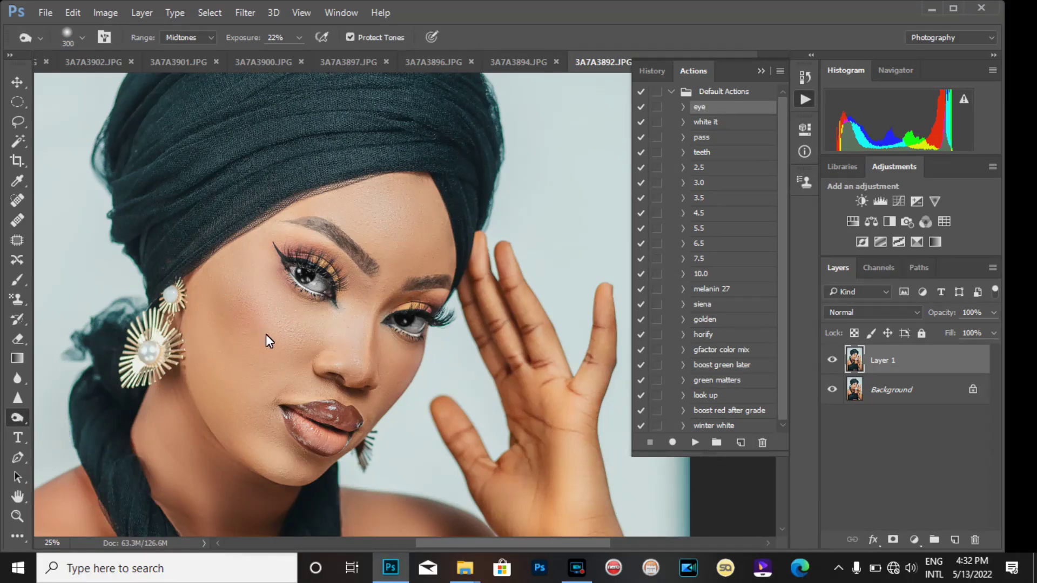
pyautogui.click(240, 324)
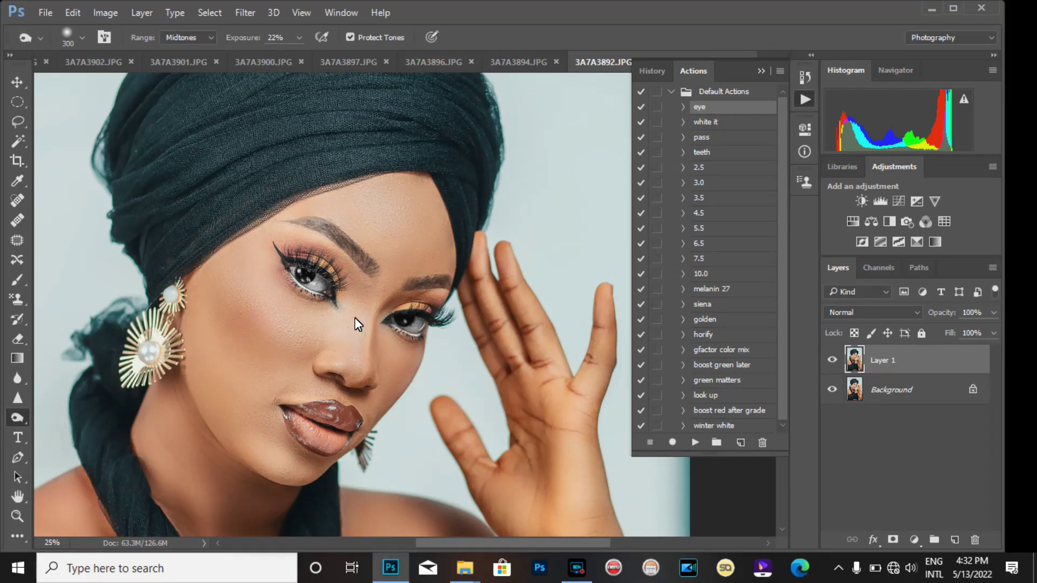
pyautogui.click(255, 359)
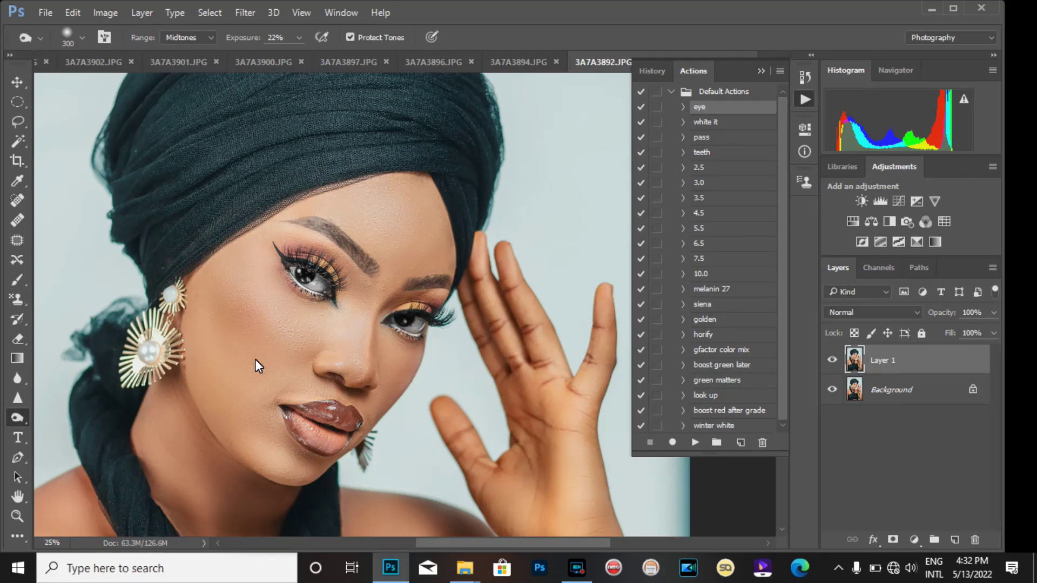
pyautogui.click(229, 310)
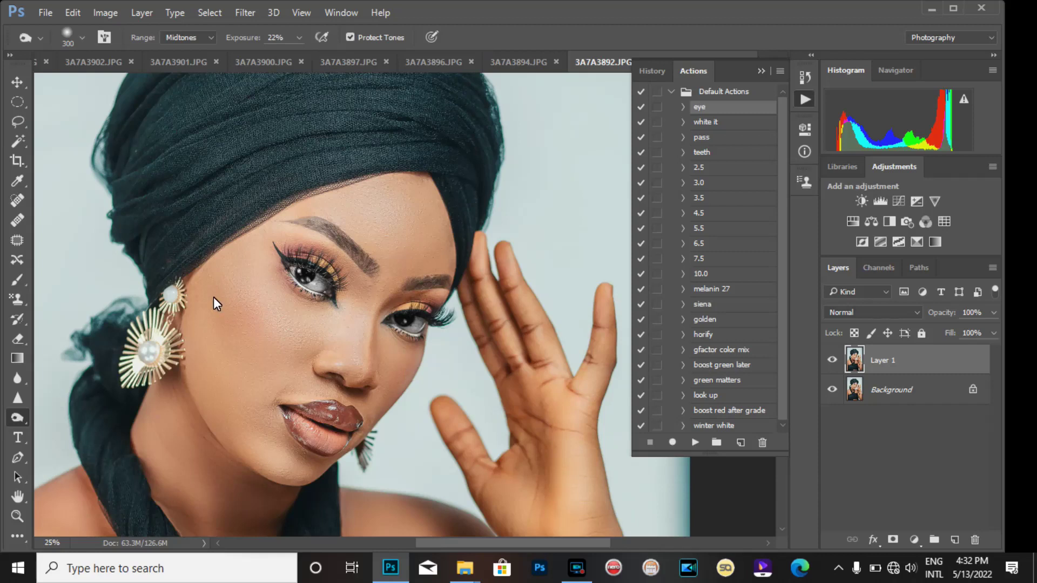
pyautogui.click(239, 308)
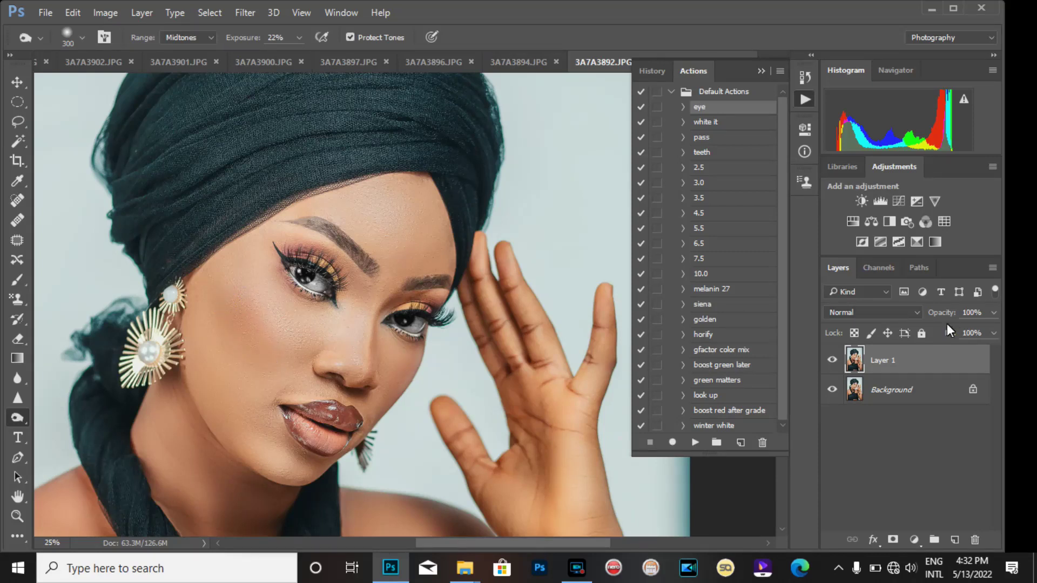
# Reduce the burned Layer 1 to 45% opacity and merge it into the Background
pyautogui.click(992, 313)
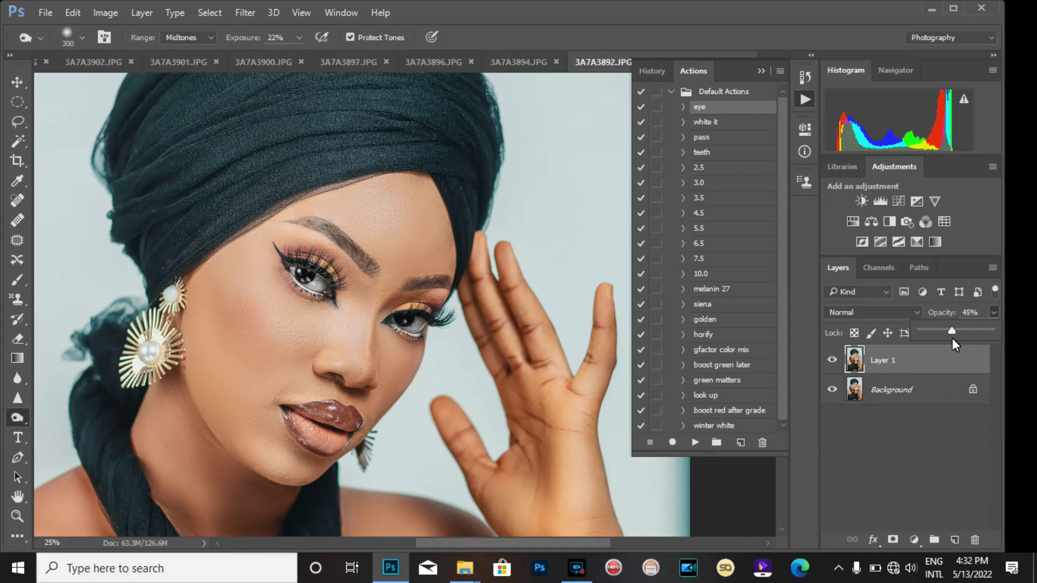
pyautogui.hotkey('ctrl', 'shift', 'e')
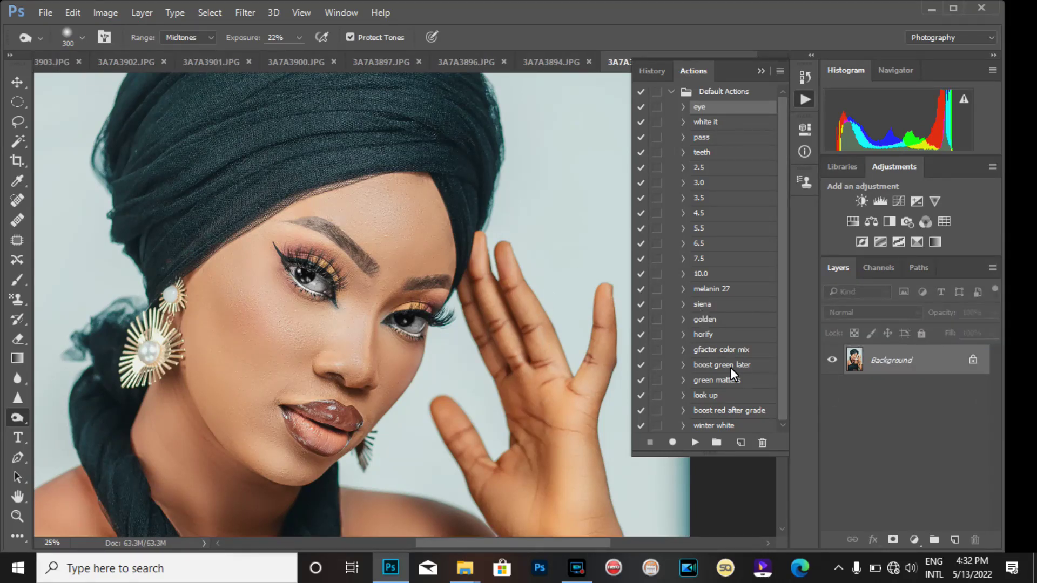
# Run the boost red after grade action on the whole portrait
pyautogui.click(780, 321)
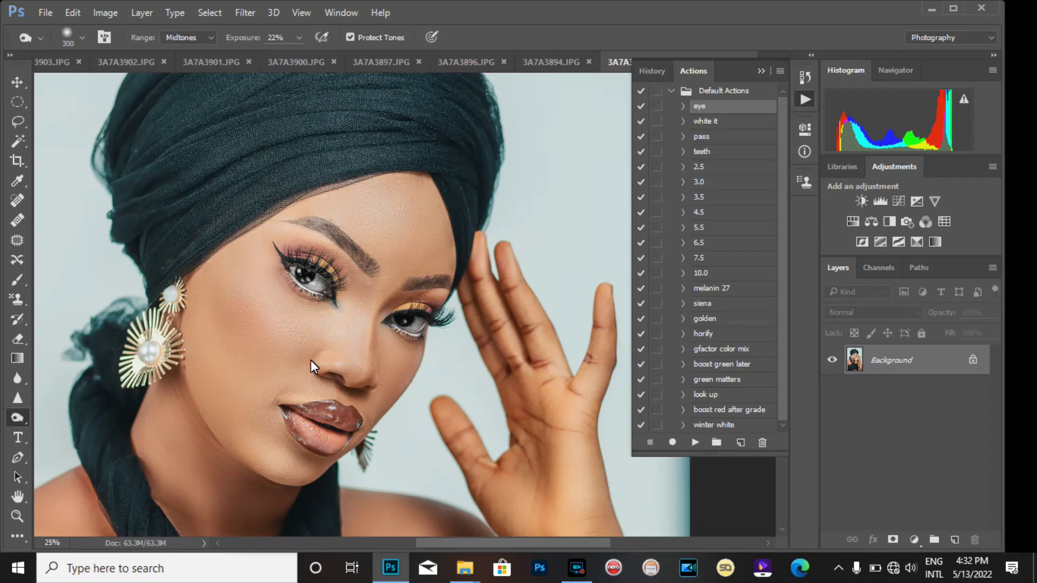
pyautogui.click(730, 408)
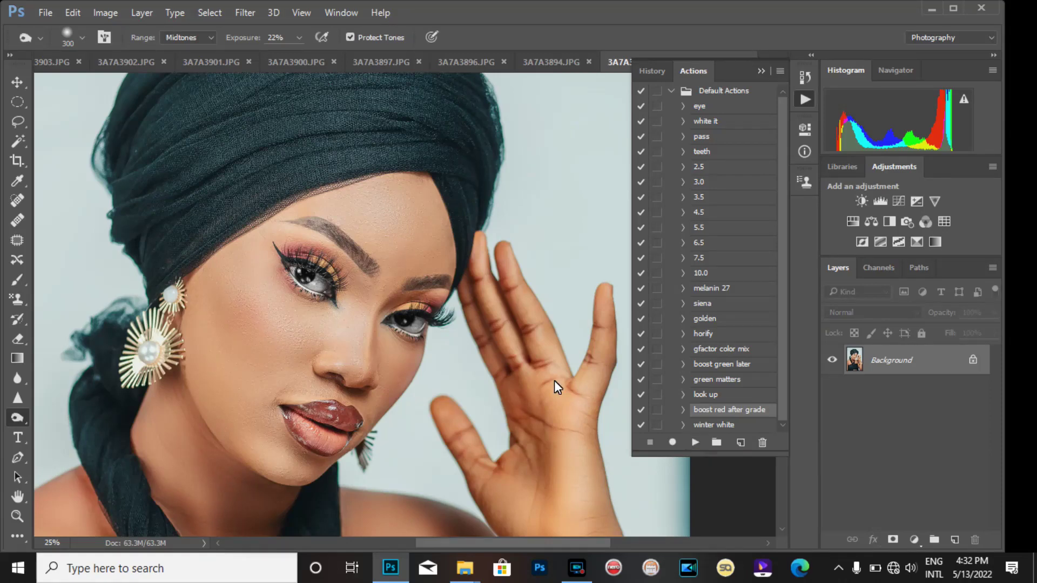
pyautogui.scroll(-3, 554, 379)
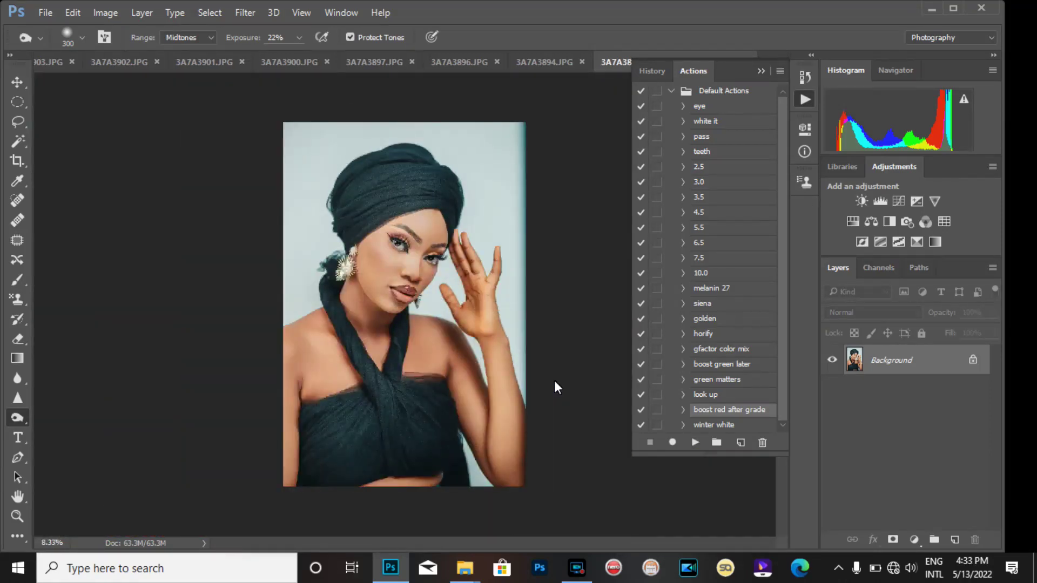
# Lasso the face, feather the selection, run the boost red after grade action on it and deselect
pyautogui.click(16, 117)
pyautogui.moveTo(438, 202)
pyautogui.mouseDown()
pyautogui.moveTo(374, 217)
pyautogui.moveTo(361, 247)
pyautogui.moveTo(365, 286)
pyautogui.mouseUp()
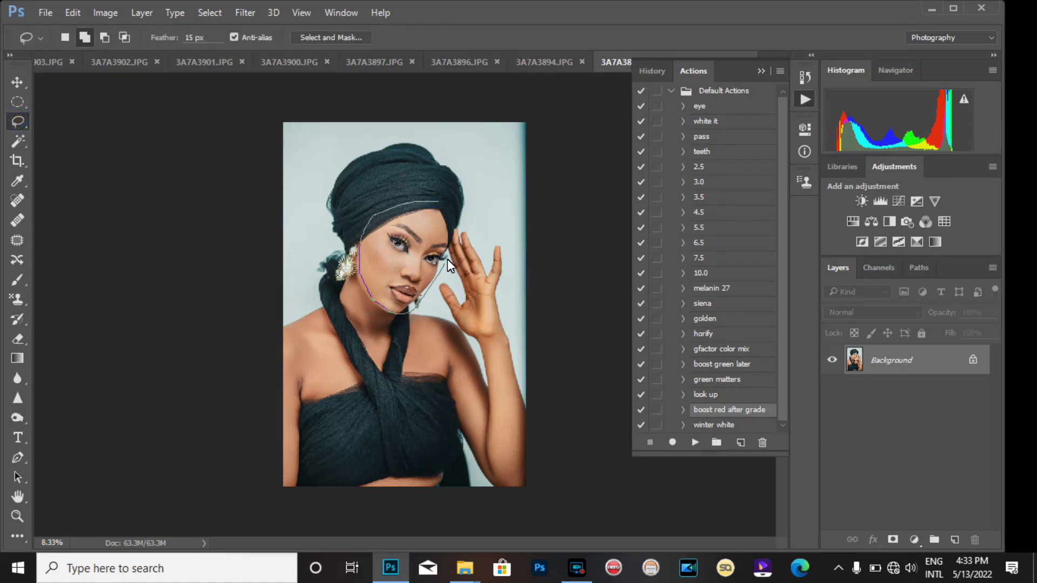
pyautogui.moveTo(448, 216); pyautogui.dragTo(433, 199)
pyautogui.rightClick(433, 199)
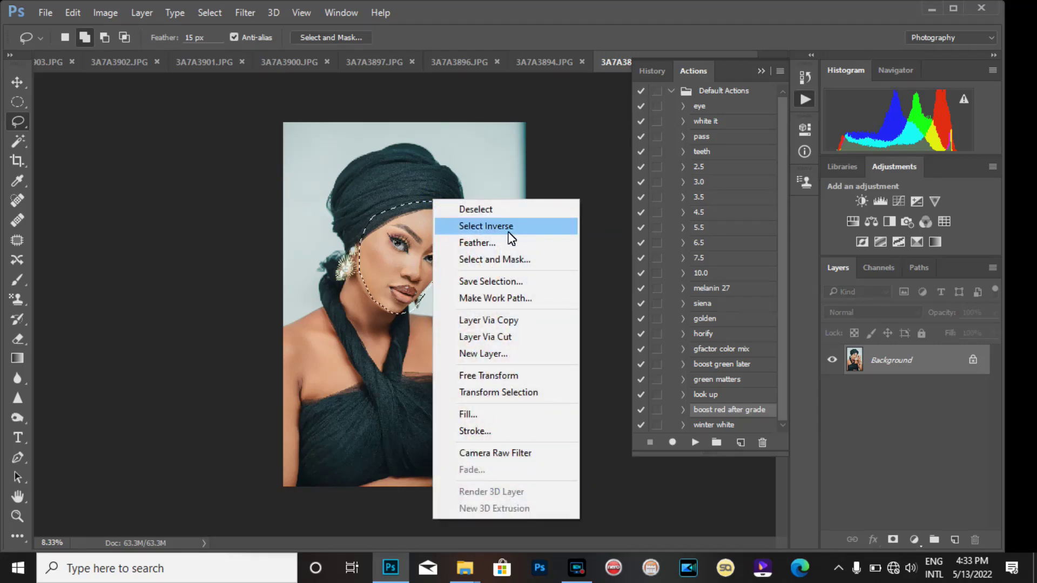
pyautogui.click(509, 231)
pyautogui.rightClick(433, 235)
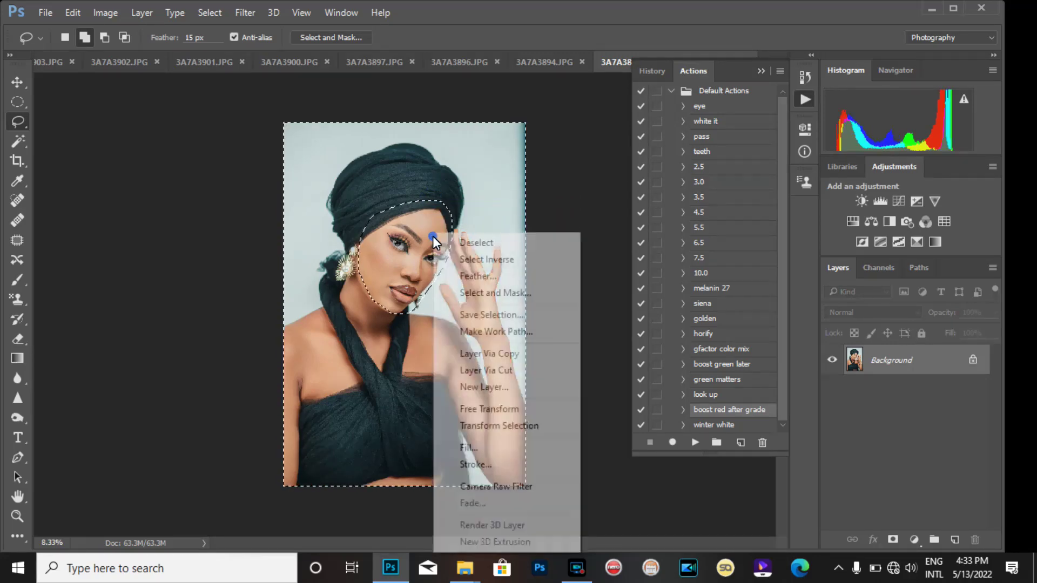
pyautogui.click(502, 259)
pyautogui.rightClick(459, 262)
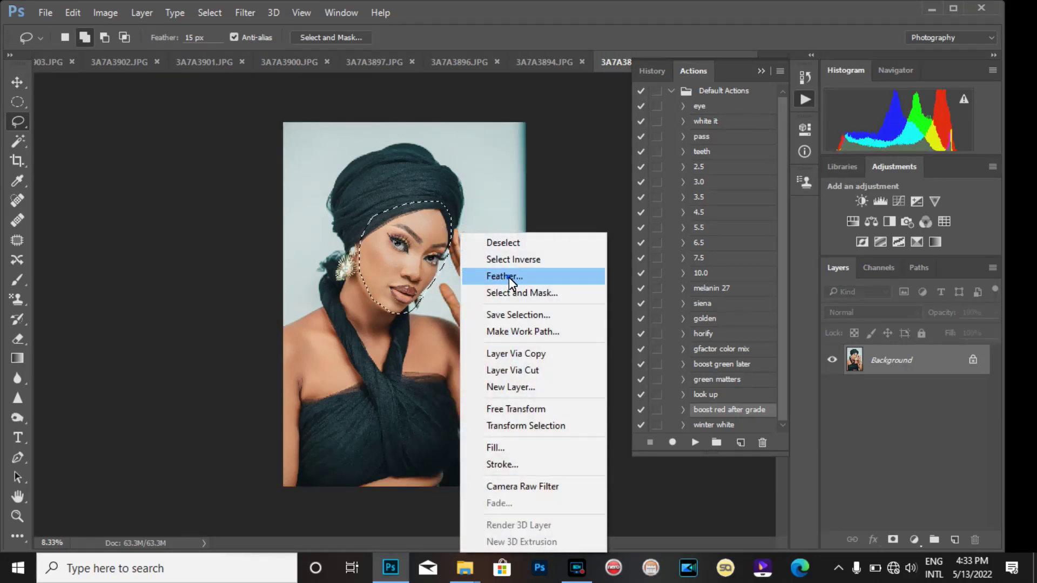
pyautogui.click(509, 278)
pyautogui.press('Return')
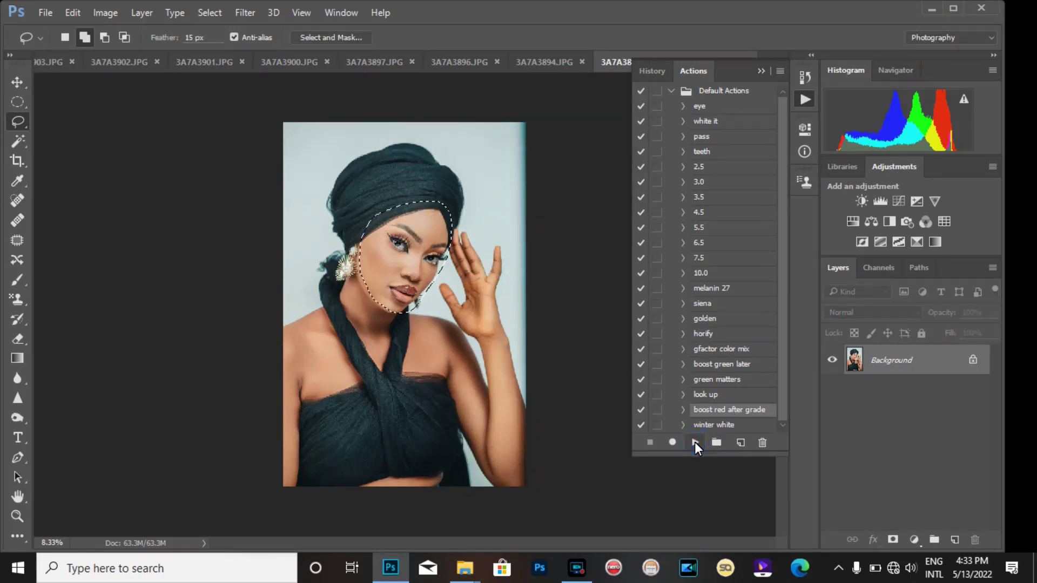
pyautogui.click(428, 314)
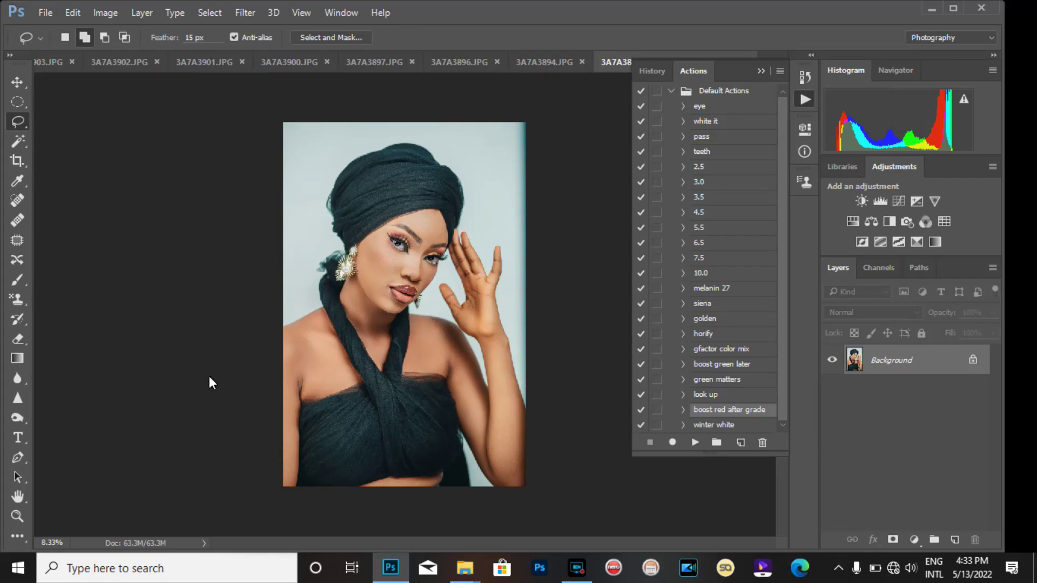
# Examine the retouched face up close and compare the portrait 3A7A3892.JPG with the ungraded 3A7A3894.JPG
pyautogui.click(17, 514)
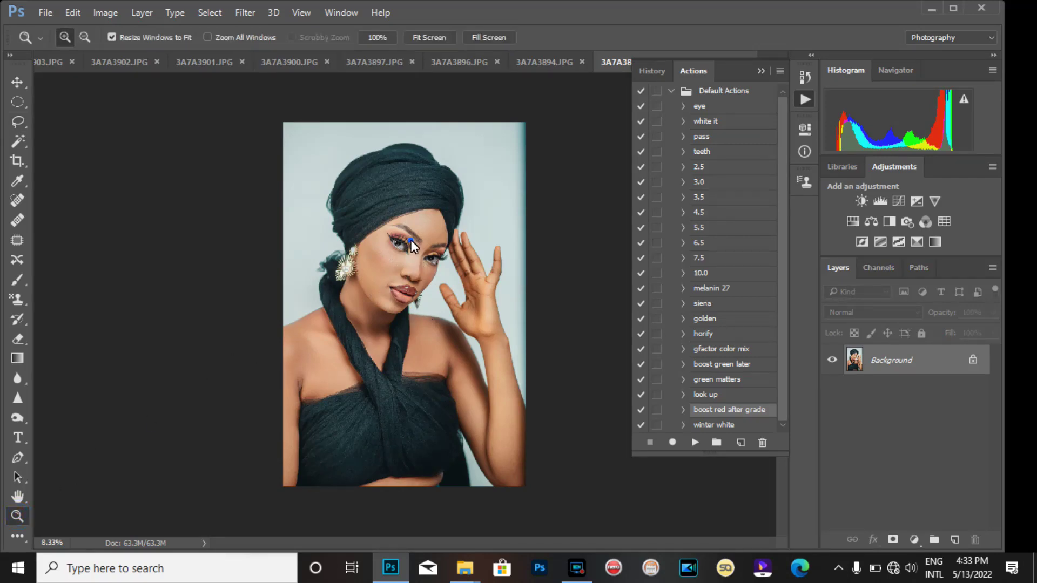
pyautogui.click(411, 240)
pyautogui.click(399, 222)
pyautogui.click(423, 268)
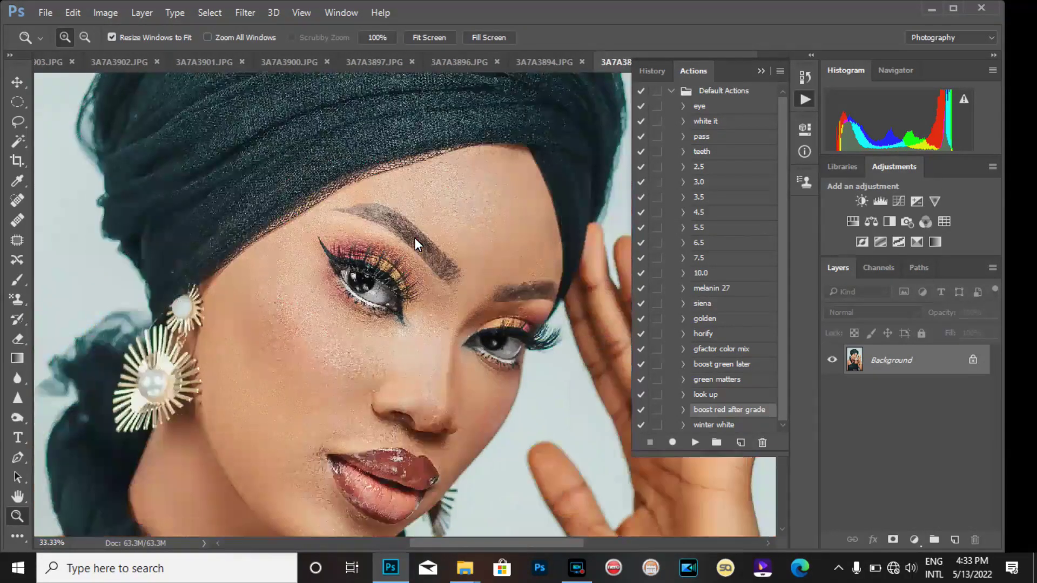
pyautogui.keyDown('alt'); pyautogui.click(415, 237); pyautogui.keyUp('alt')
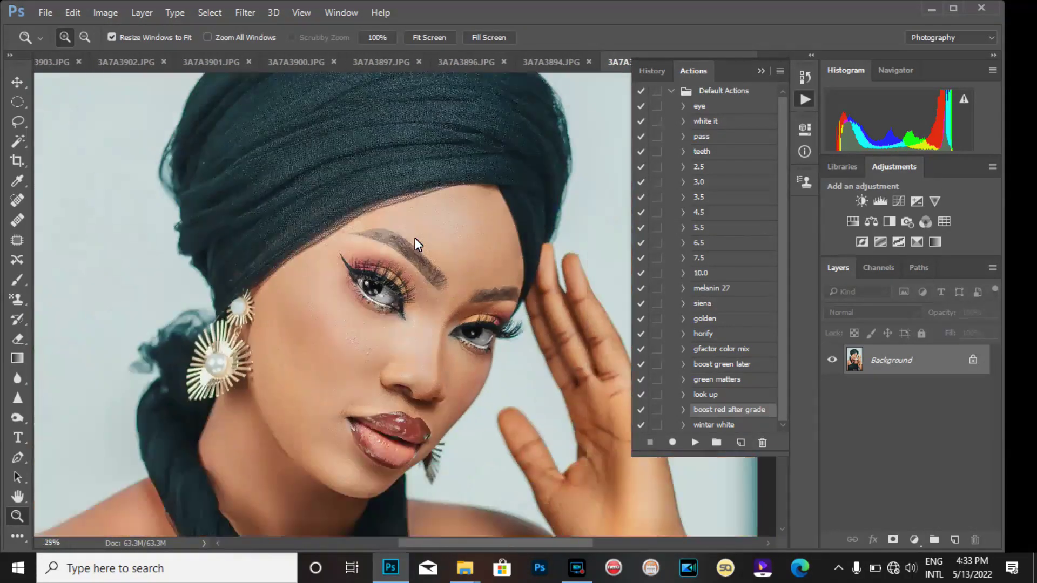
pyautogui.keyDown('alt'); pyautogui.click(414, 237); pyautogui.keyUp('alt')
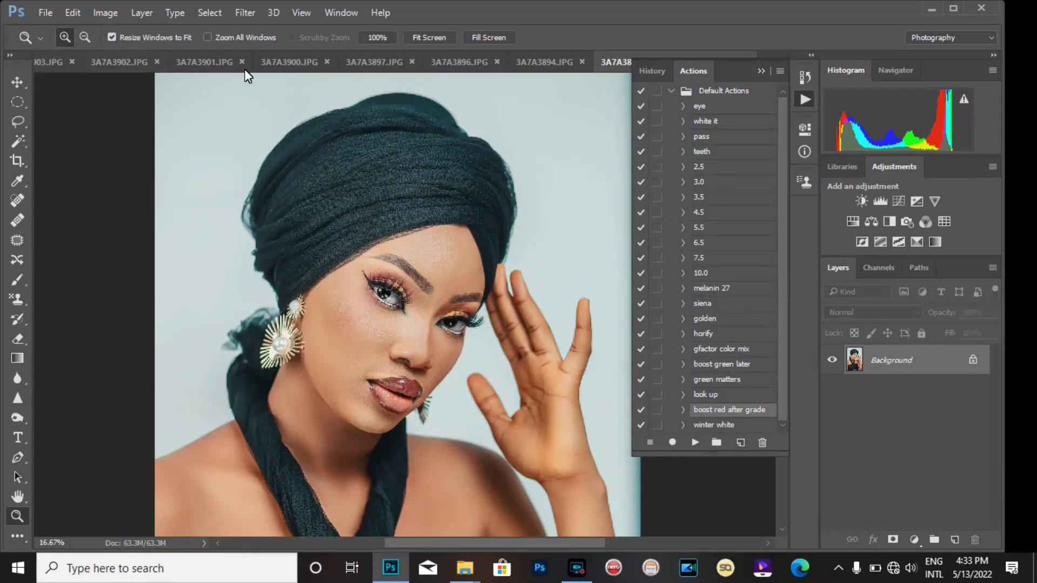
pyautogui.click(550, 64)
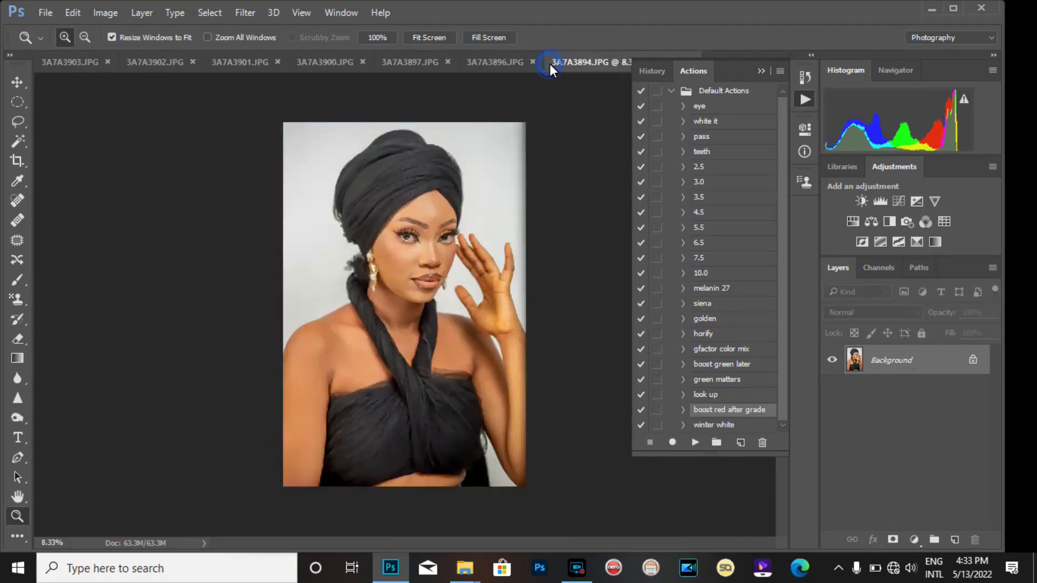
pyautogui.click(767, 72)
pyautogui.click(720, 66)
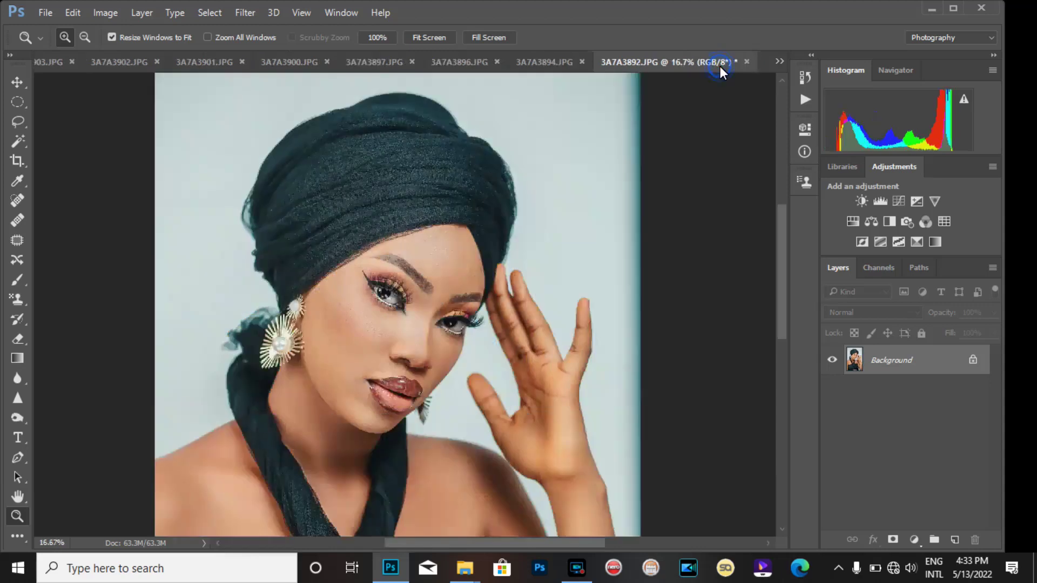
pyautogui.click(548, 61)
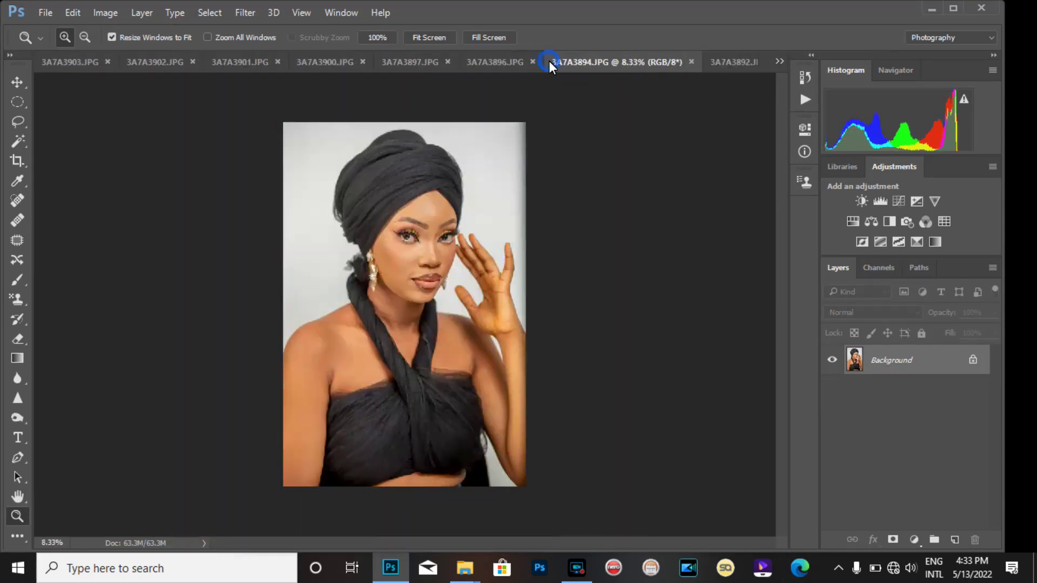
pyautogui.click(723, 68)
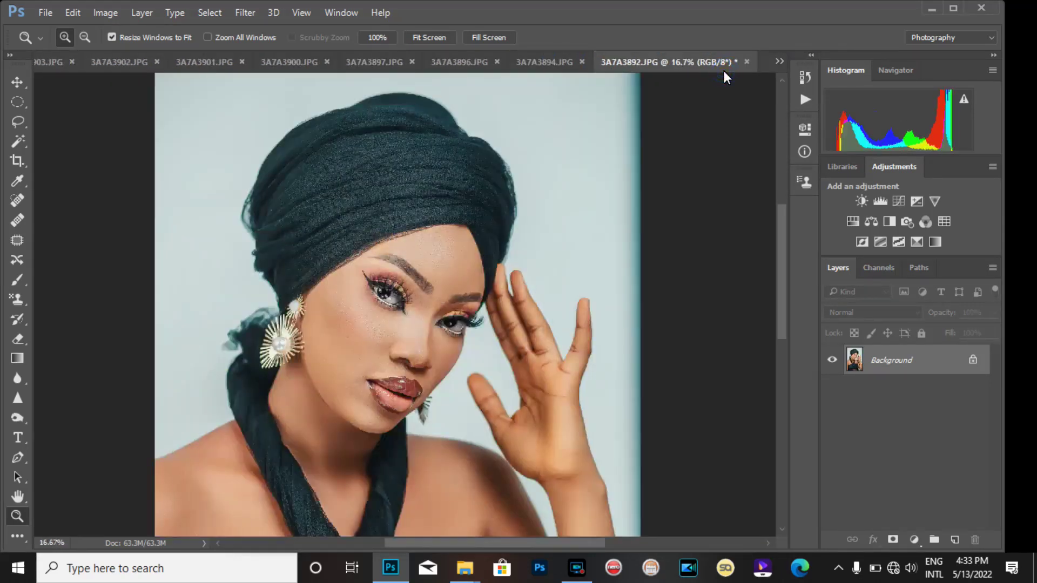
pyautogui.hotkey('ctrl', '-')
pyautogui.hotkey('ctrl', '-')
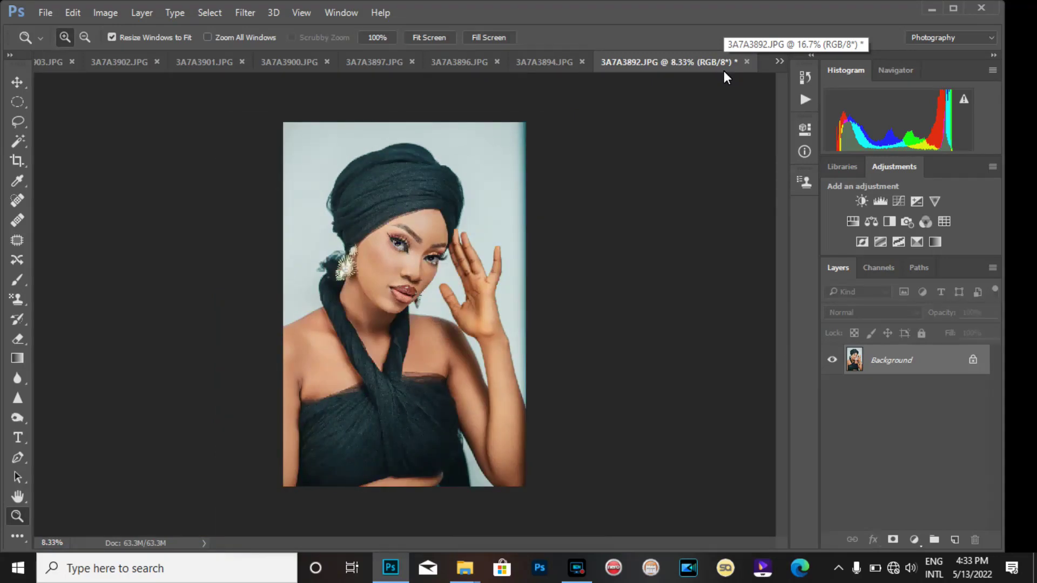